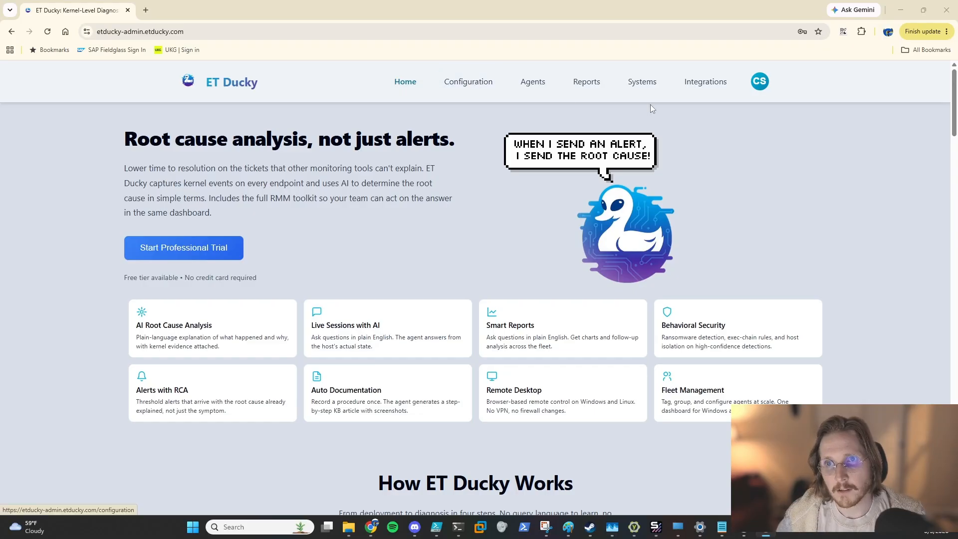
Step: Open the Distribution Servers section of the Integrations page and read its description
click(723, 92)
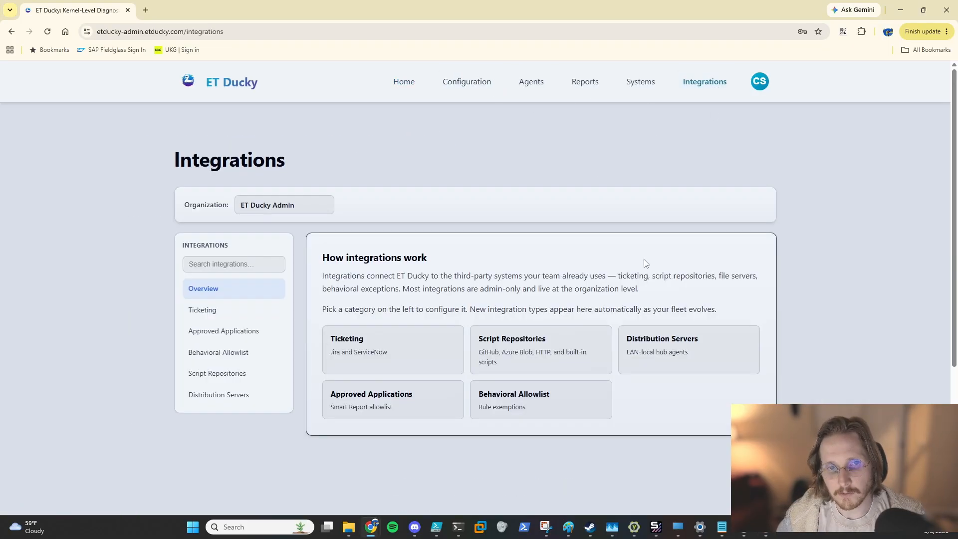
click(245, 396)
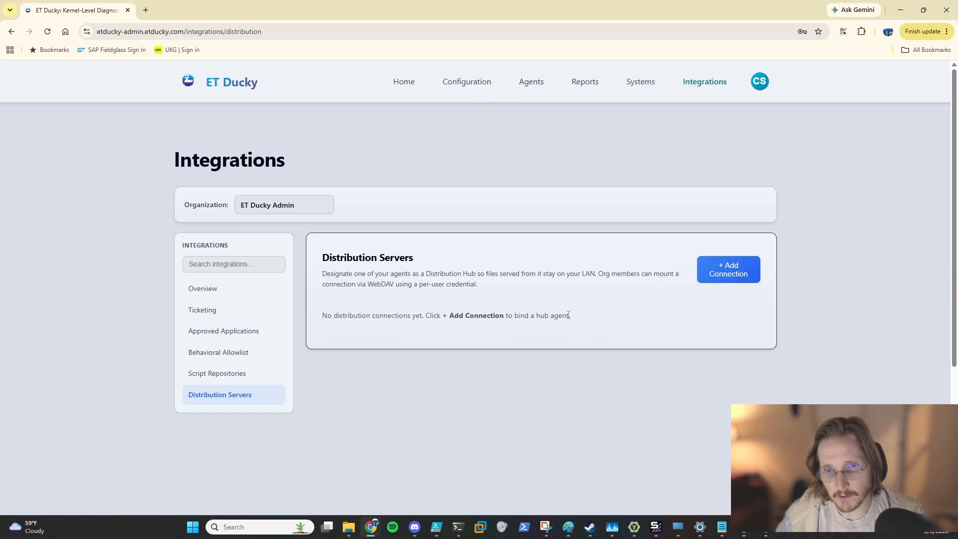
drag(572, 313, 432, 282)
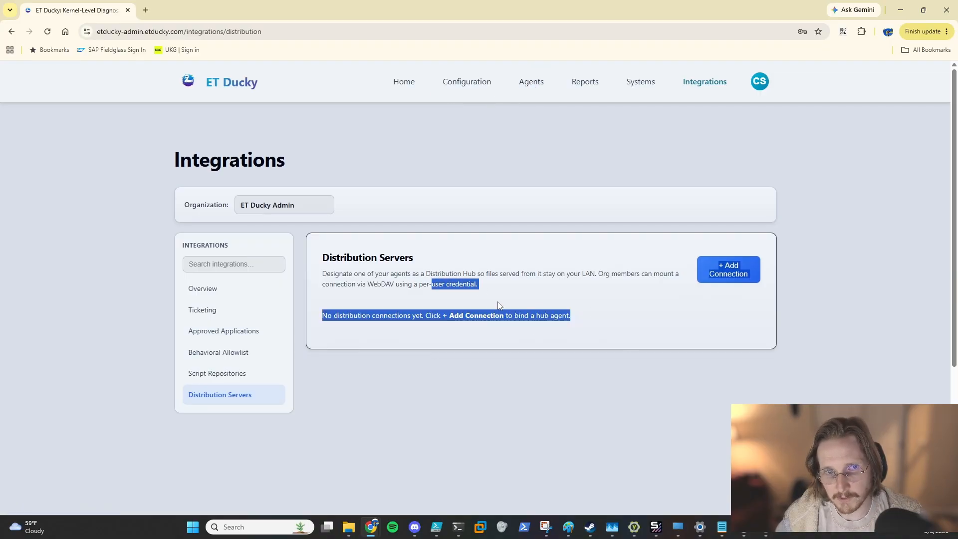
click(555, 296)
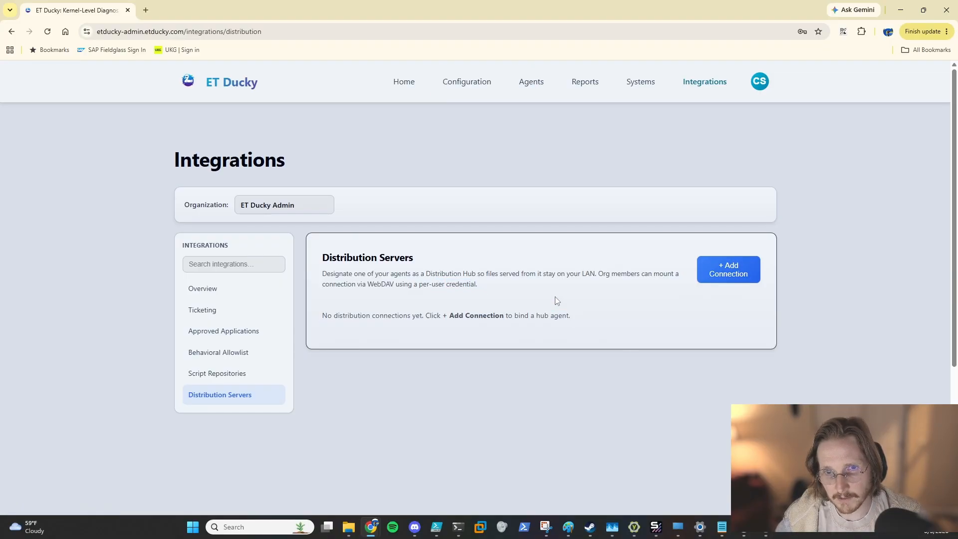
Step: Open the ETDUCKY agent's configuration and review its Distribution Hub settings, keeping the LAN only listen interface
click(531, 86)
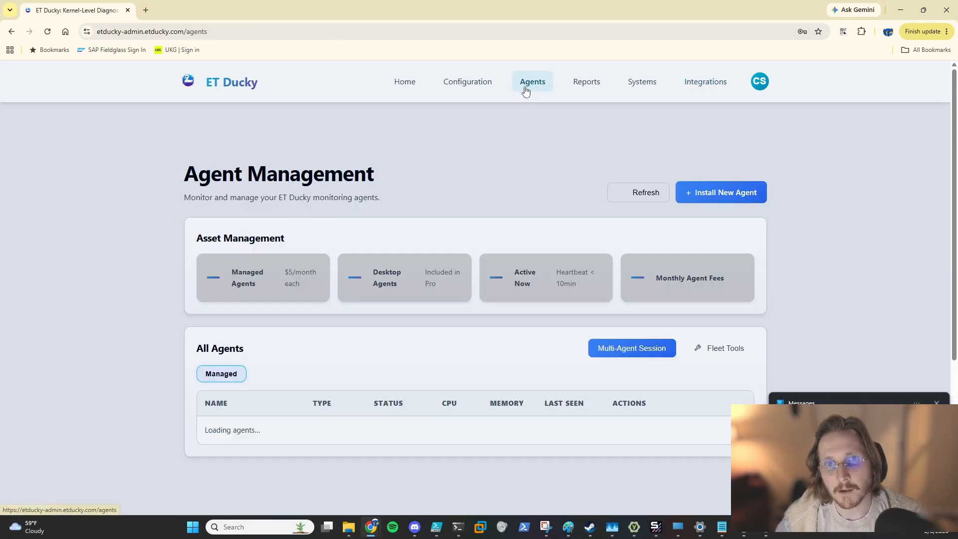
scroll(466, 282, down, 6)
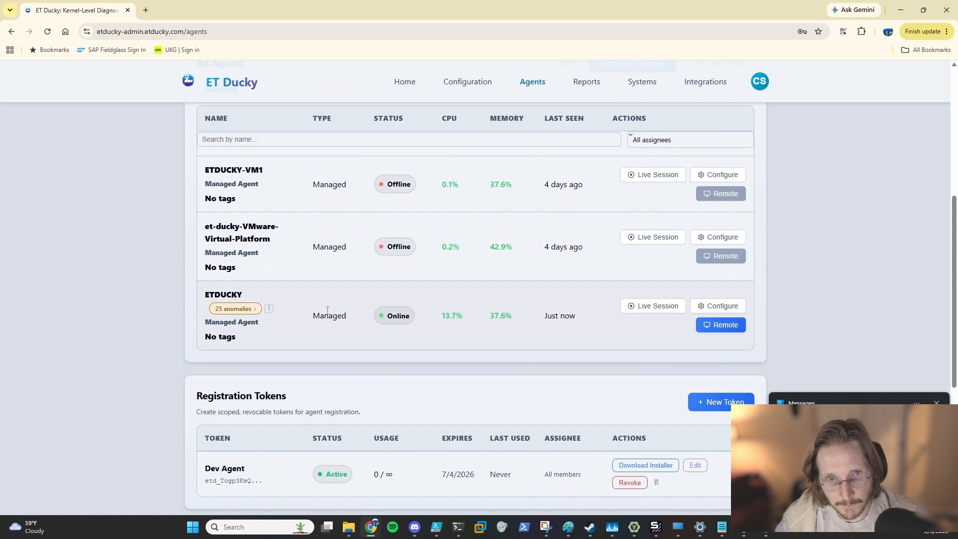
click(710, 308)
scroll(578, 245, up, 1)
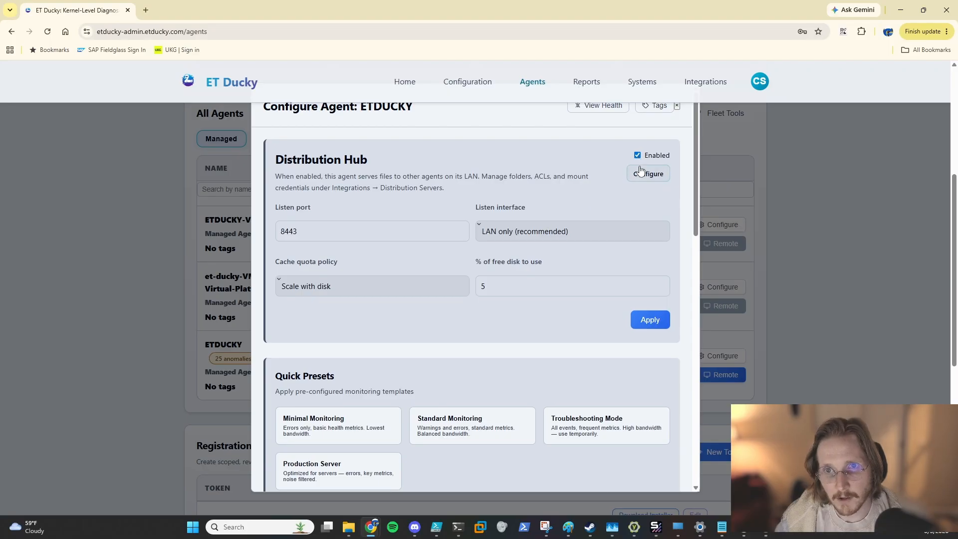
click(522, 233)
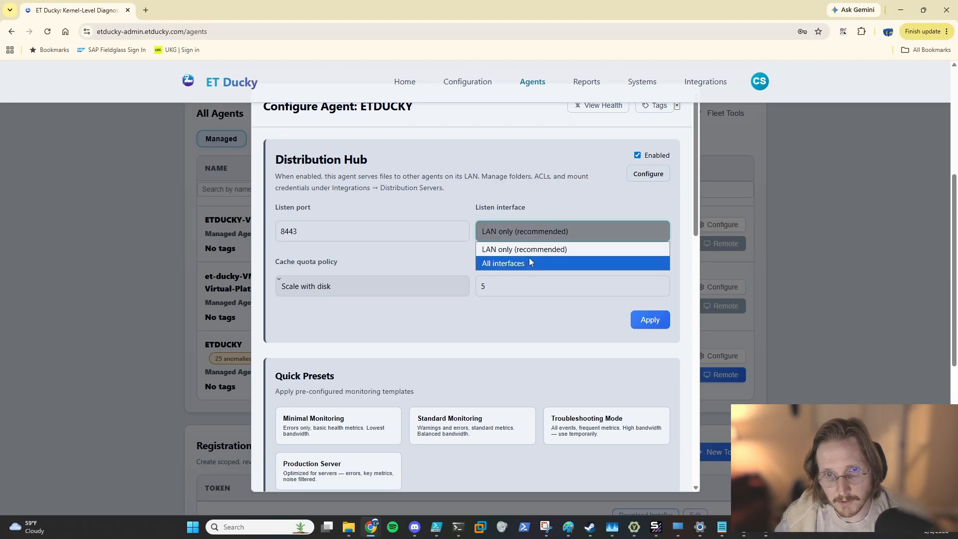
click(507, 246)
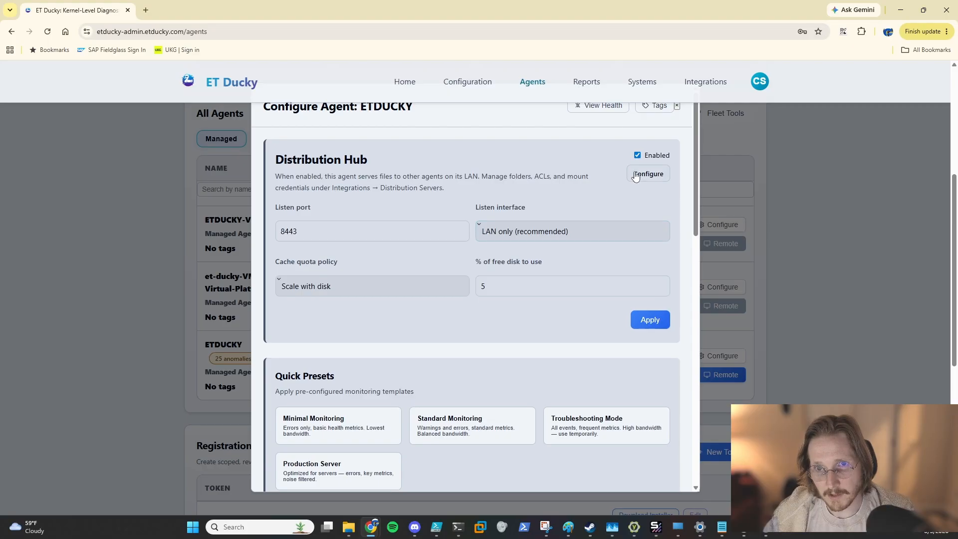
click(849, 264)
Step: Add a distribution connection named FS-ETDUCKY using ETDUCKY as the hub agent
scroll(849, 265, up, 4)
click(712, 86)
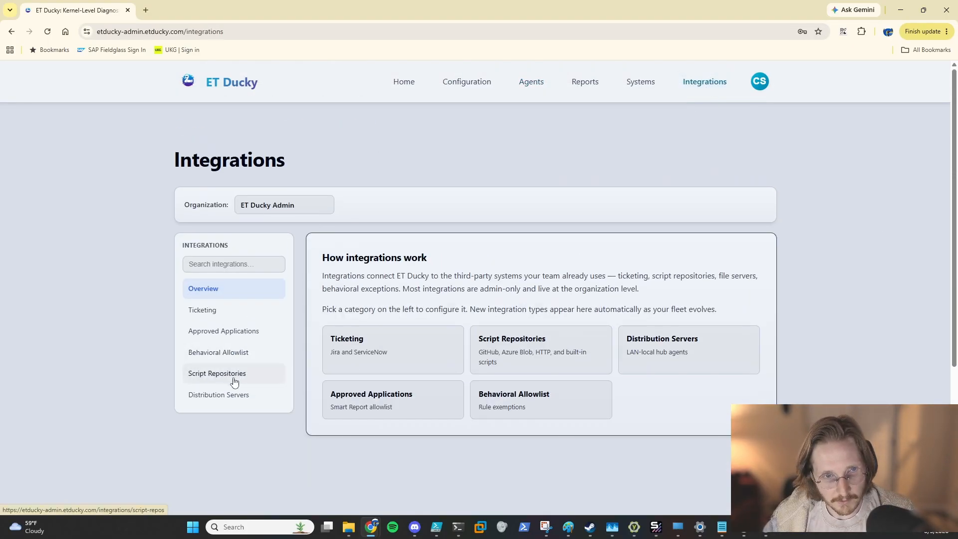
click(234, 394)
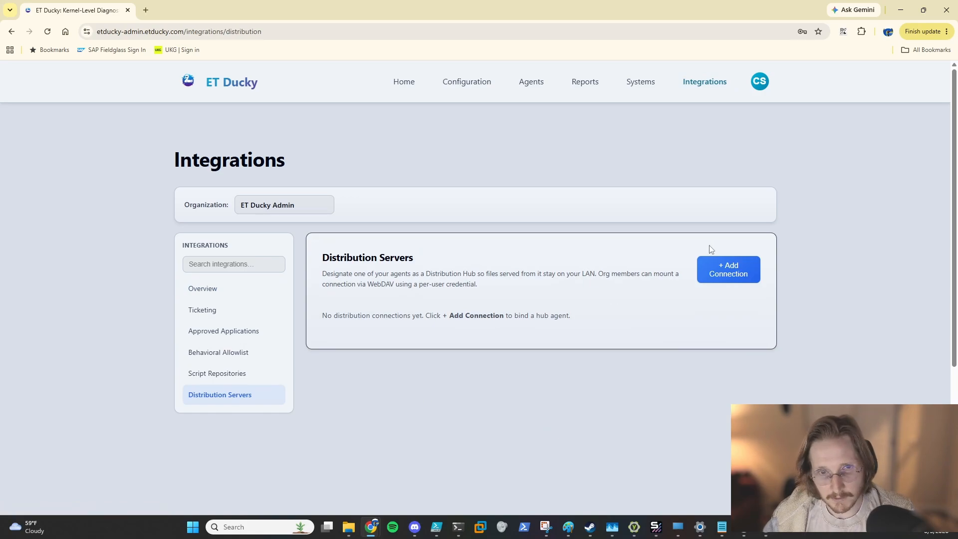
click(731, 272)
click(465, 236)
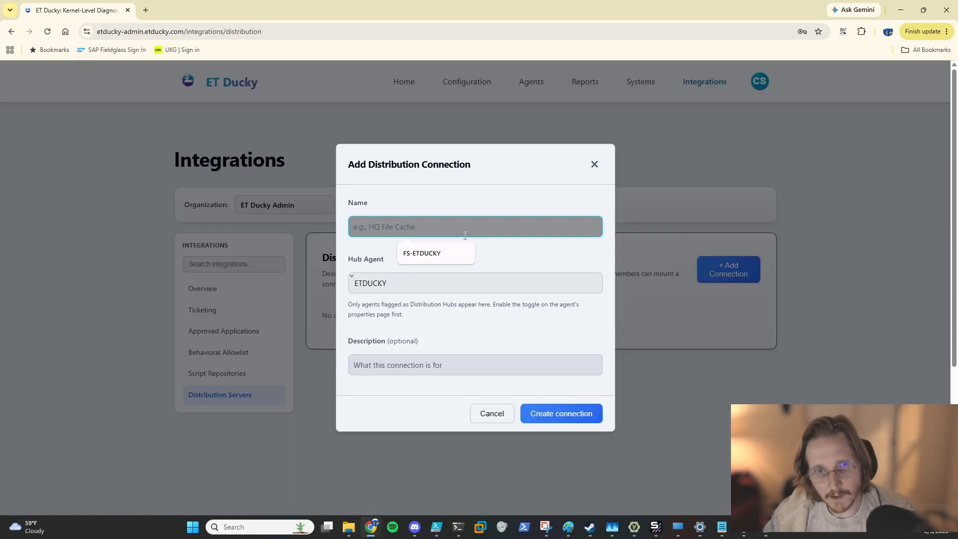
click(444, 252)
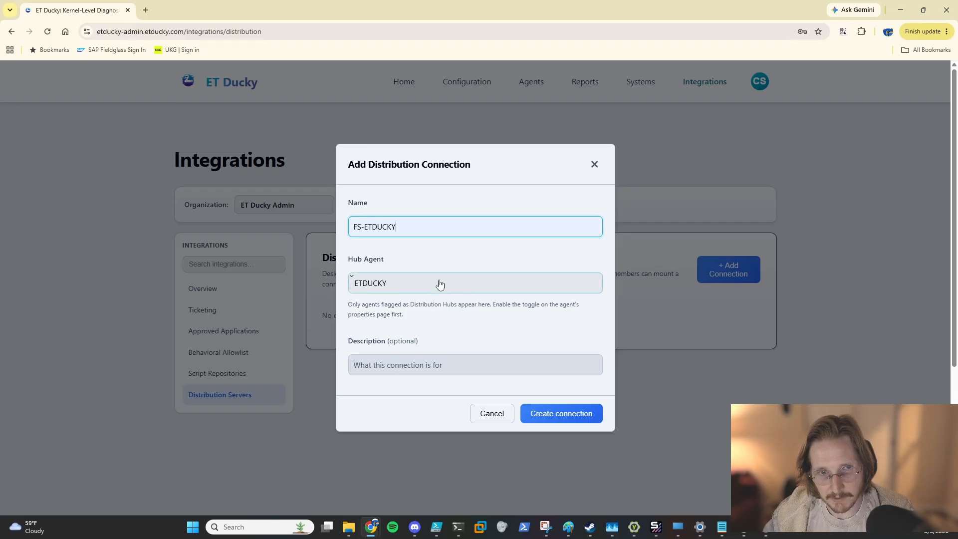
click(399, 288)
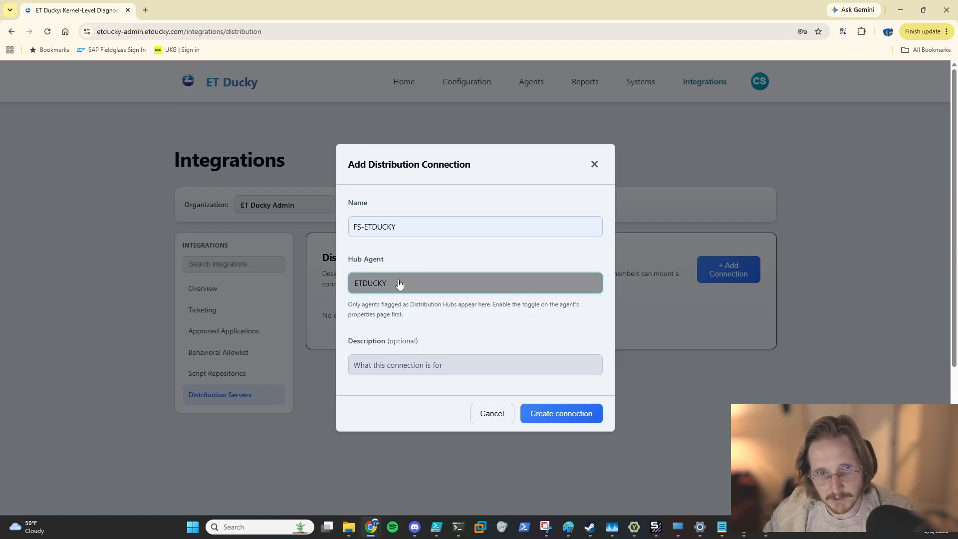
click(400, 283)
click(405, 301)
click(468, 343)
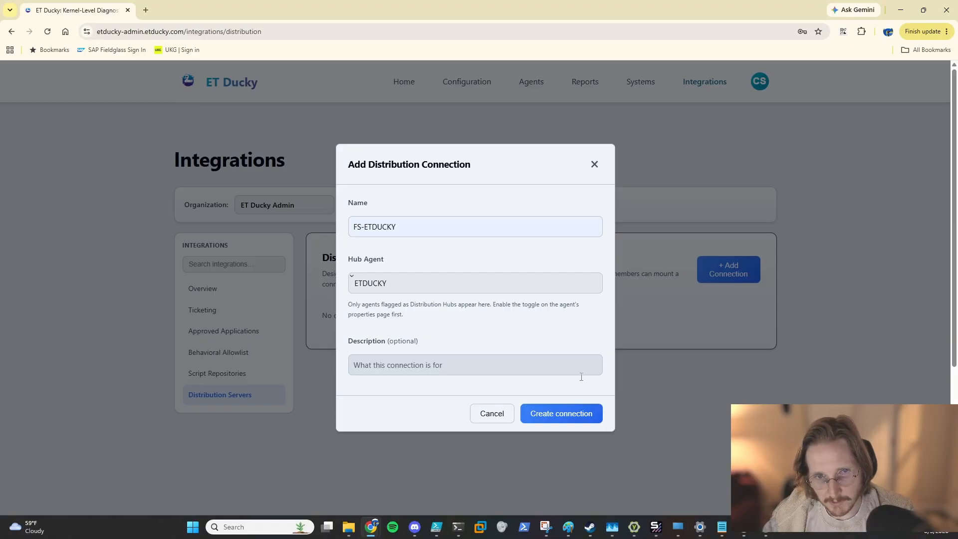
click(566, 415)
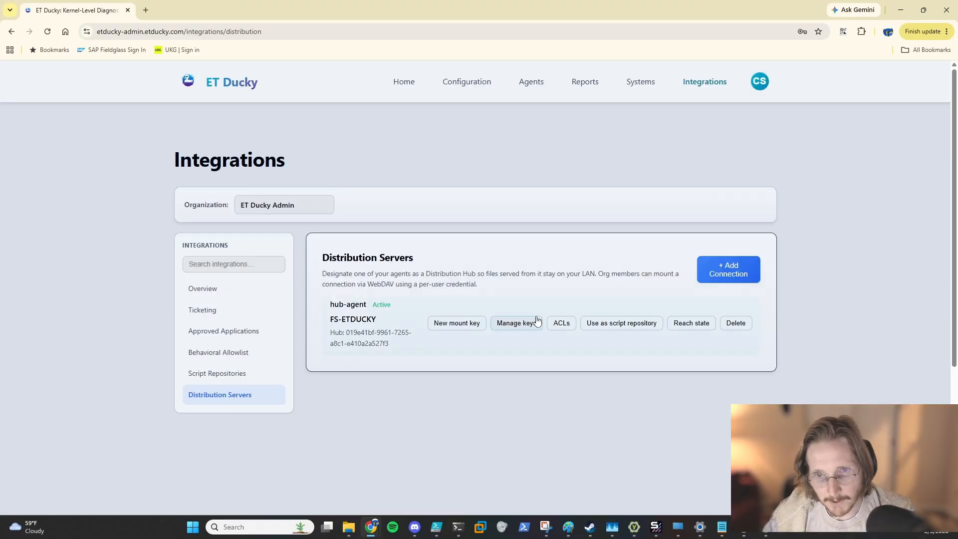
Step: Register the FS-ETDUCKY connection as a script repository and open Script Repositories
click(626, 325)
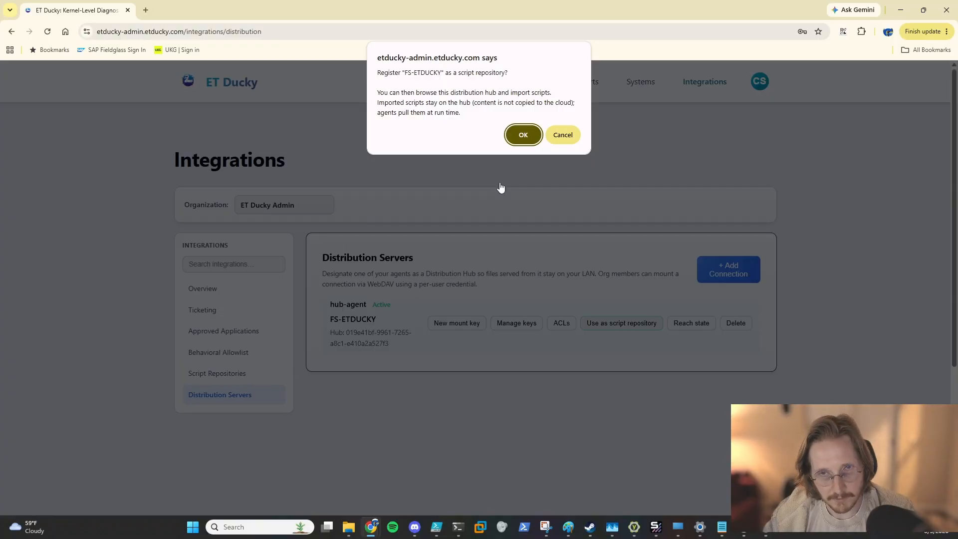
click(521, 136)
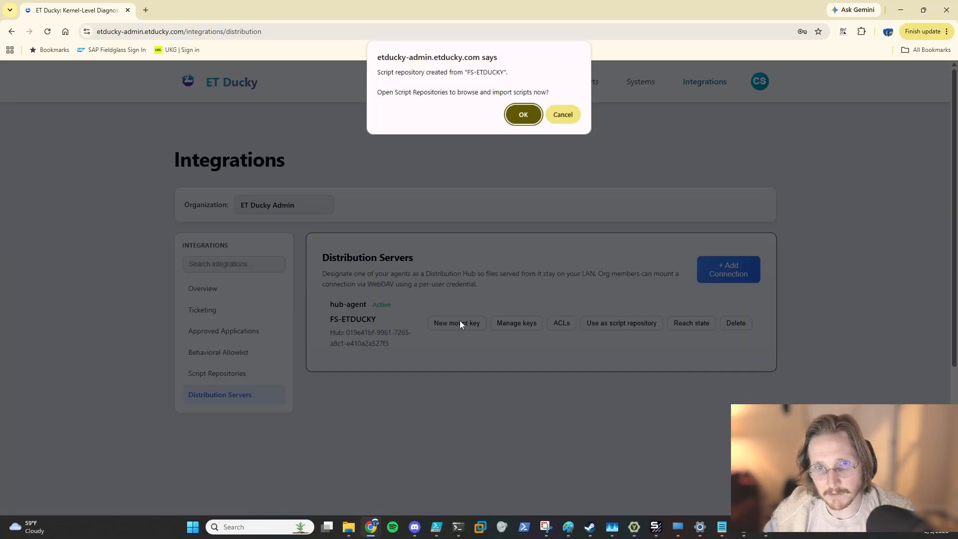
click(522, 115)
Step: Browse the FS-ETDUCKY (scripts) repository's files for importable scripts
scroll(498, 324, down, 1)
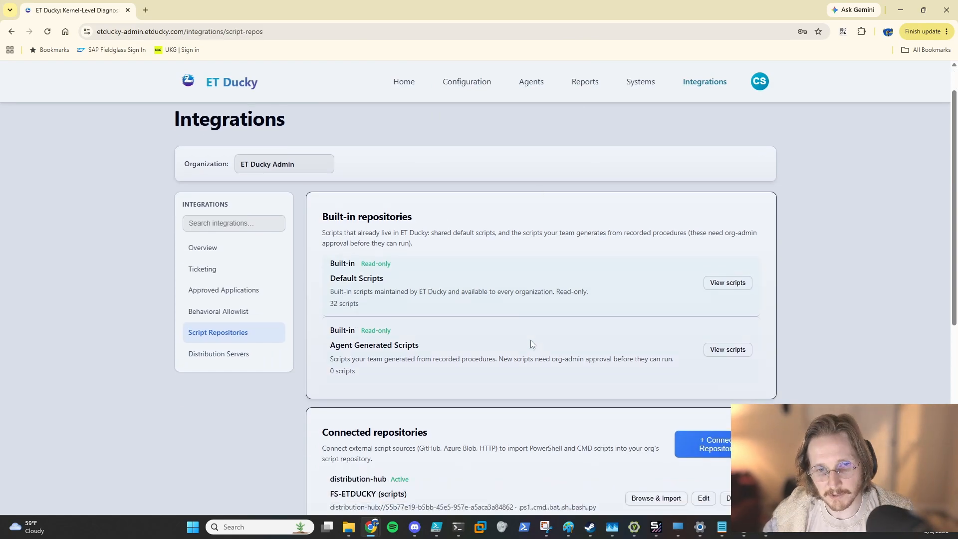
scroll(532, 344, down, 4)
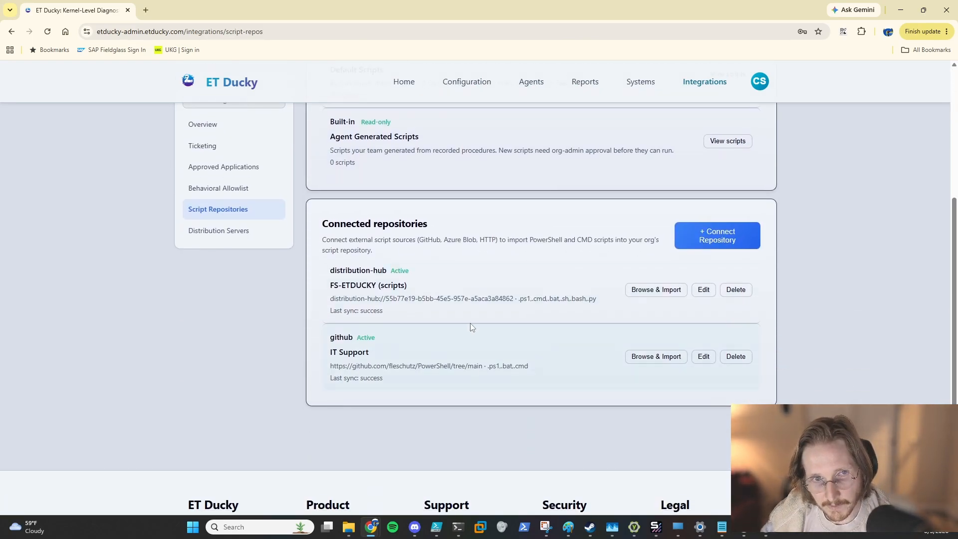
click(654, 290)
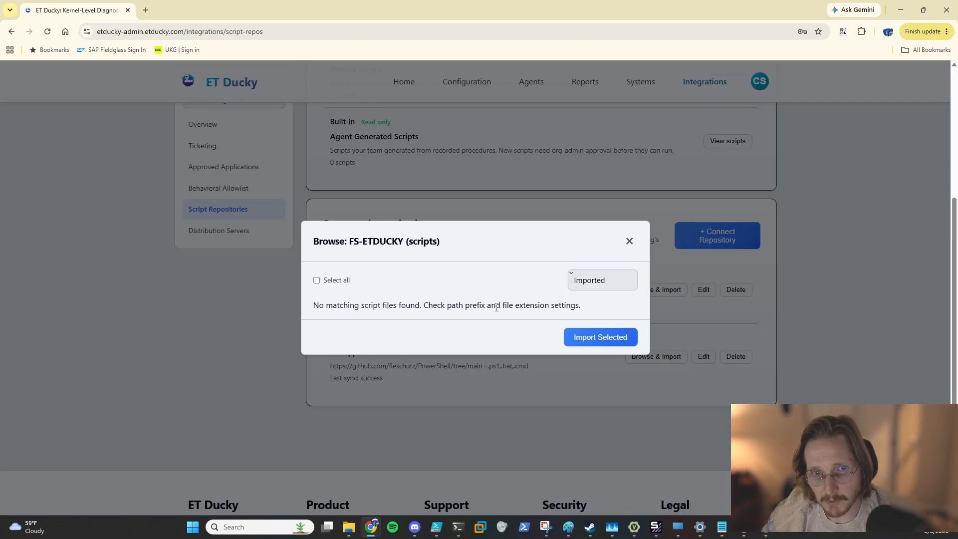
click(629, 241)
scroll(249, 255, up, 2)
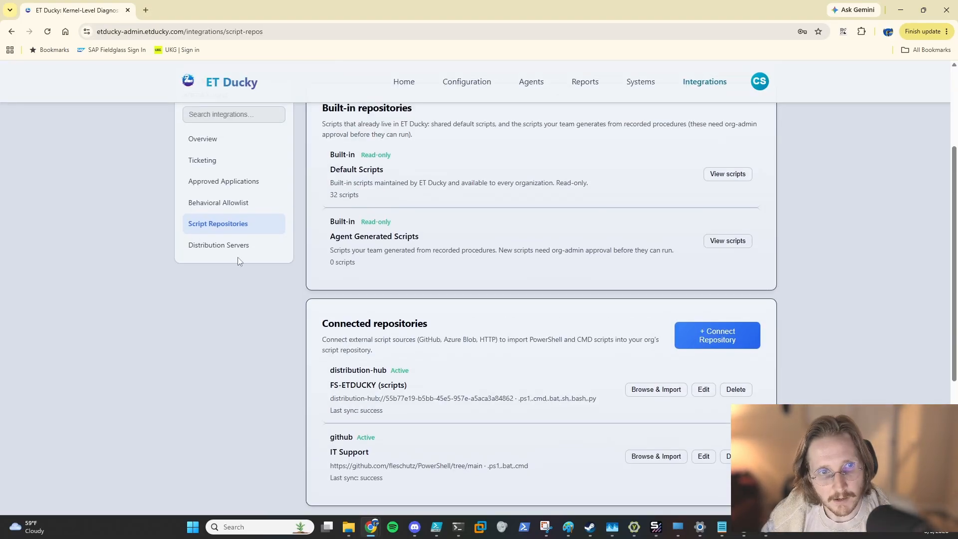
Step: Remove the existing everyone-in-org allow entry from FS-ETDUCKY's access control list
click(237, 252)
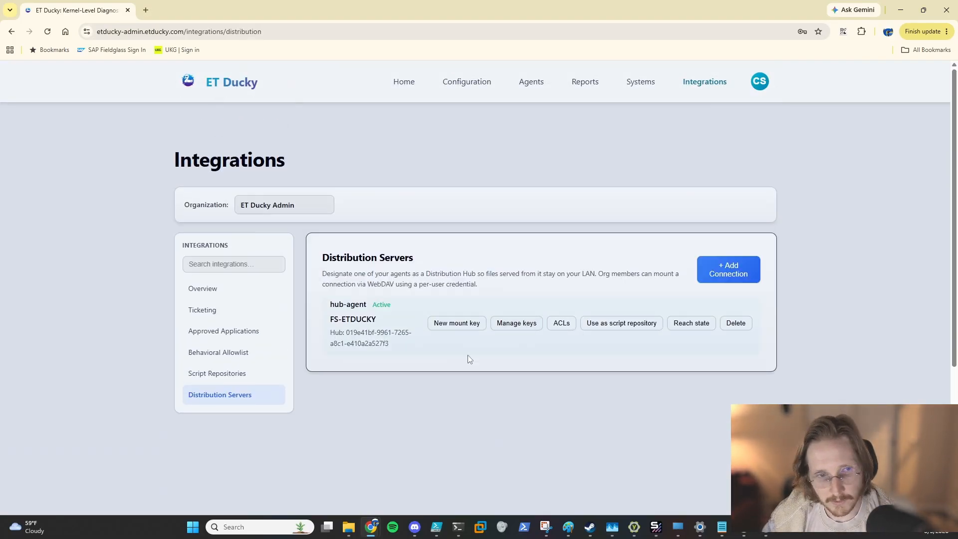
click(561, 323)
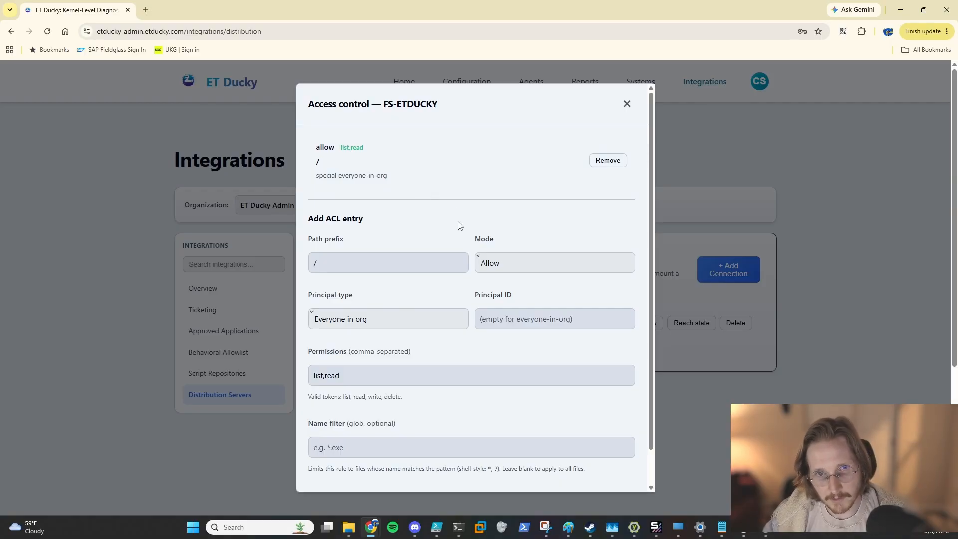
click(608, 160)
click(520, 95)
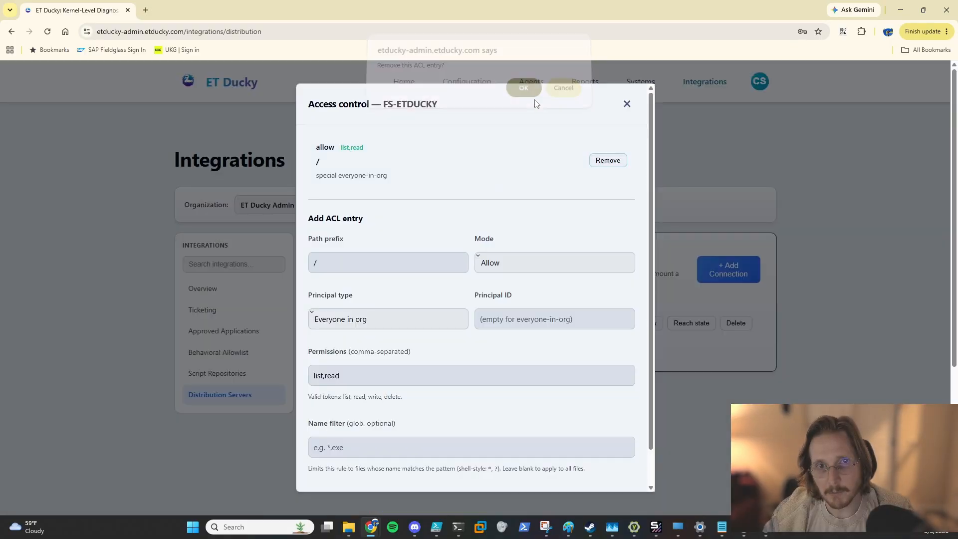
Step: Set the new ACL entry's permissions to list,read,write,delete
click(368, 366)
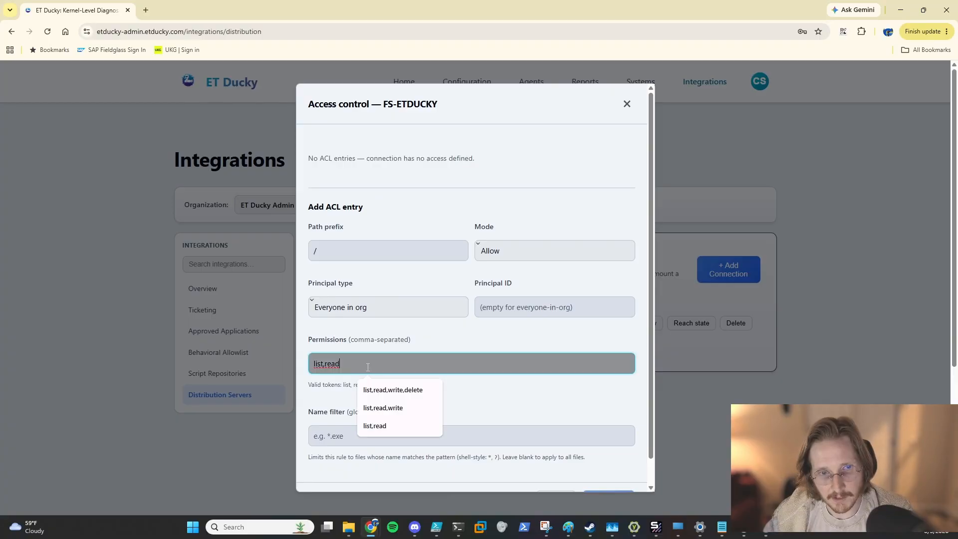
click(402, 390)
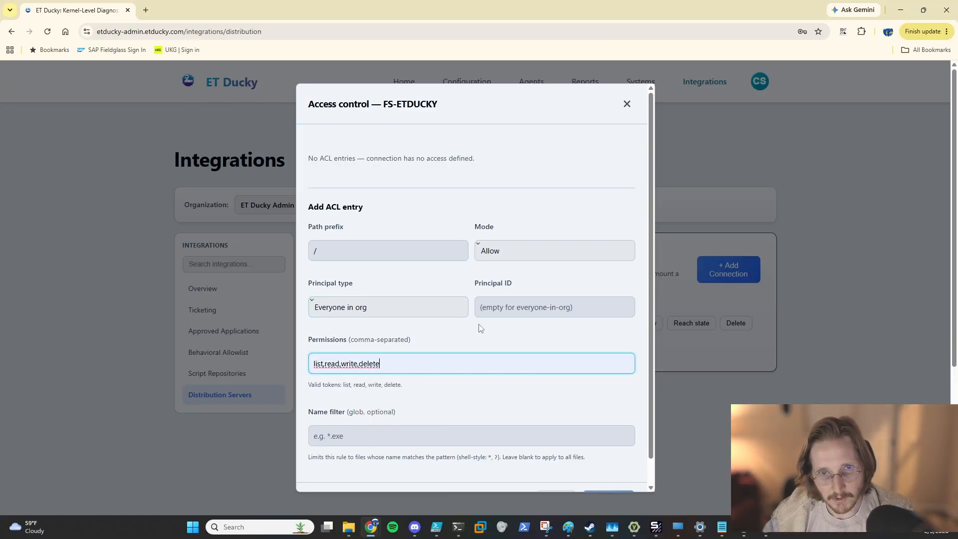
scroll(481, 327, down, 3)
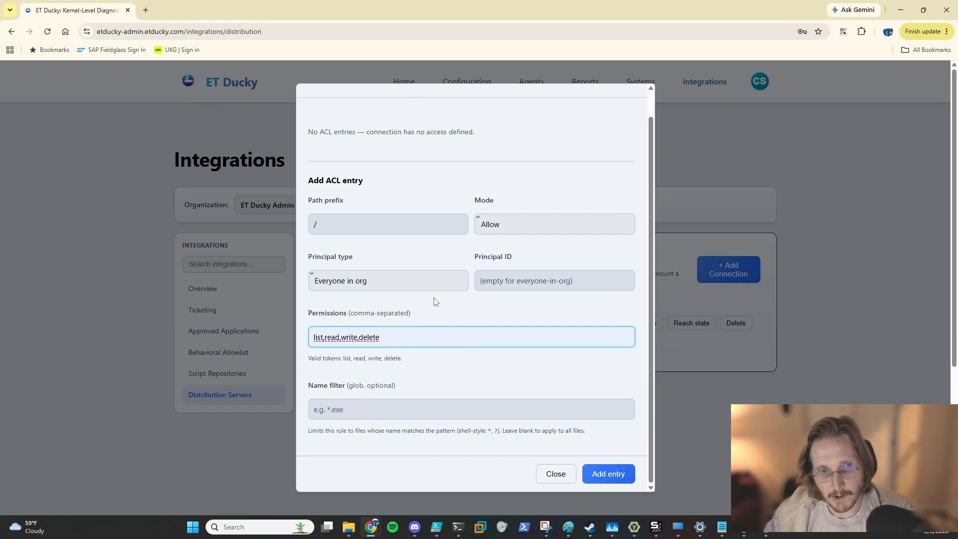
Step: Add the allow entry for everyone in org on path / with list,read,write,delete permissions and close the access control dialog
click(524, 281)
click(493, 314)
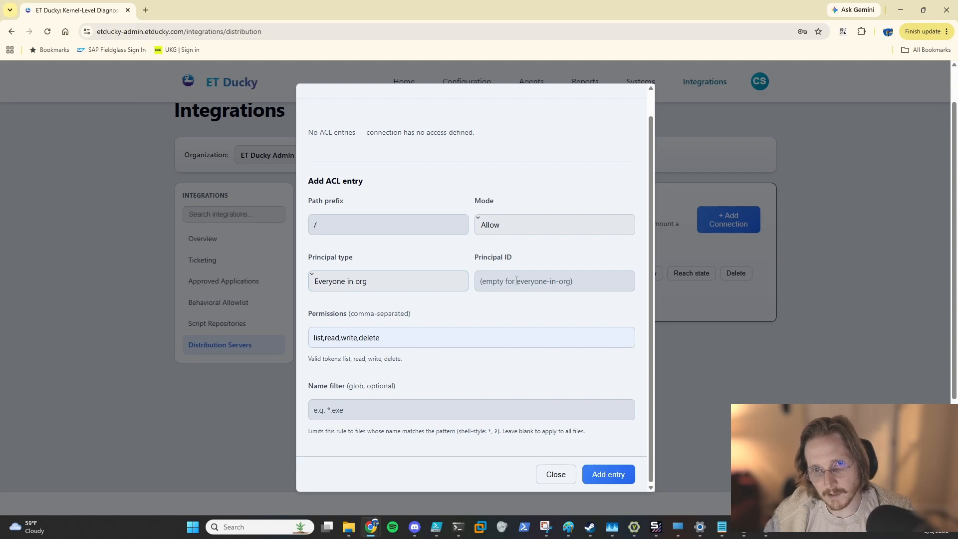
click(517, 281)
click(471, 307)
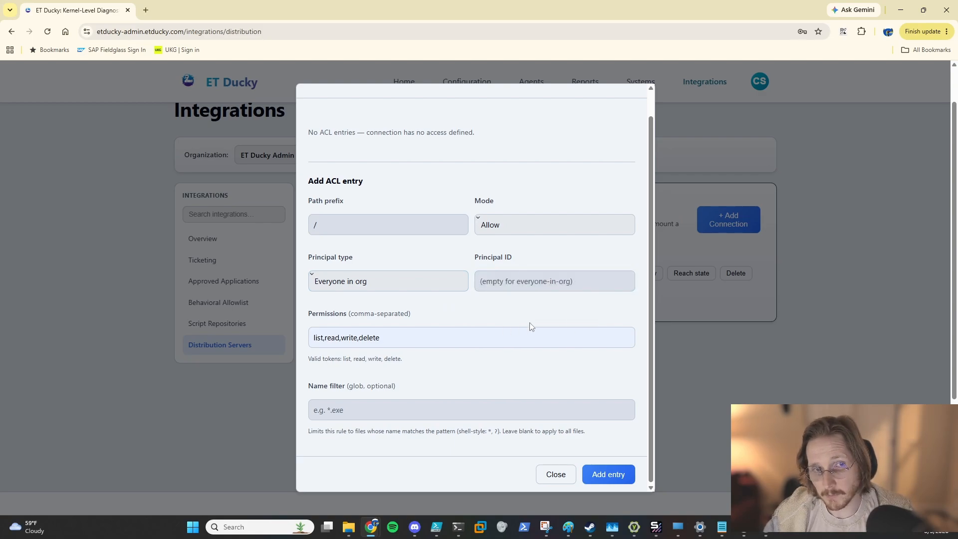
scroll(532, 330, up, 1)
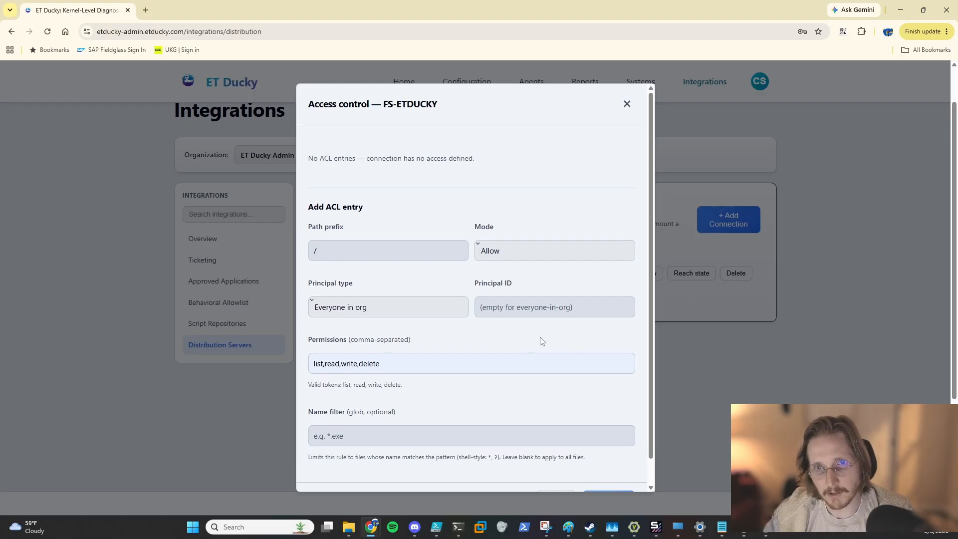
scroll(542, 341, down, 1)
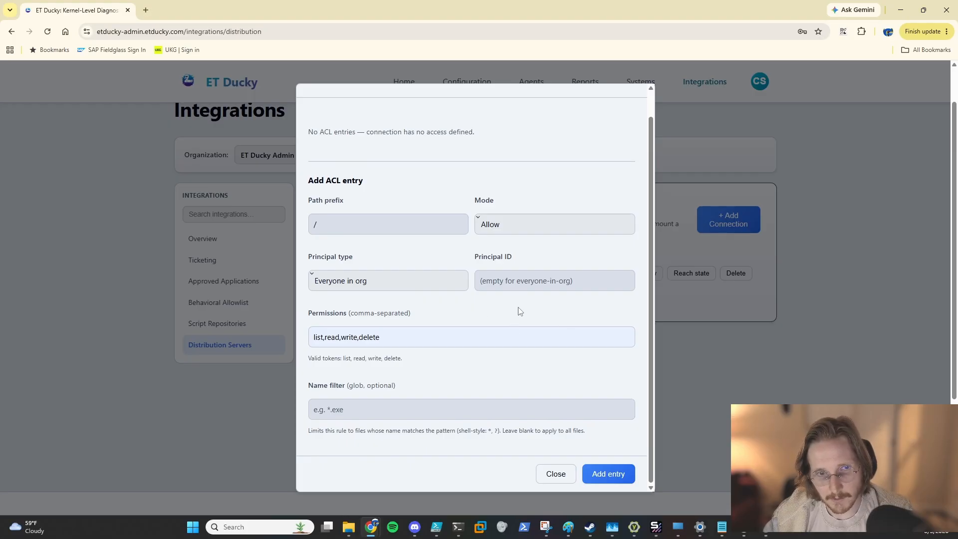
click(531, 284)
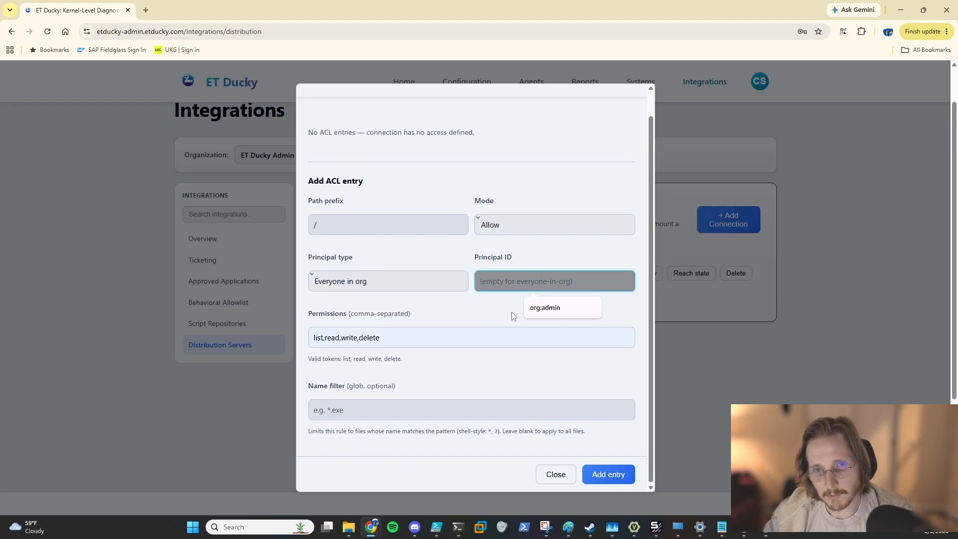
click(522, 304)
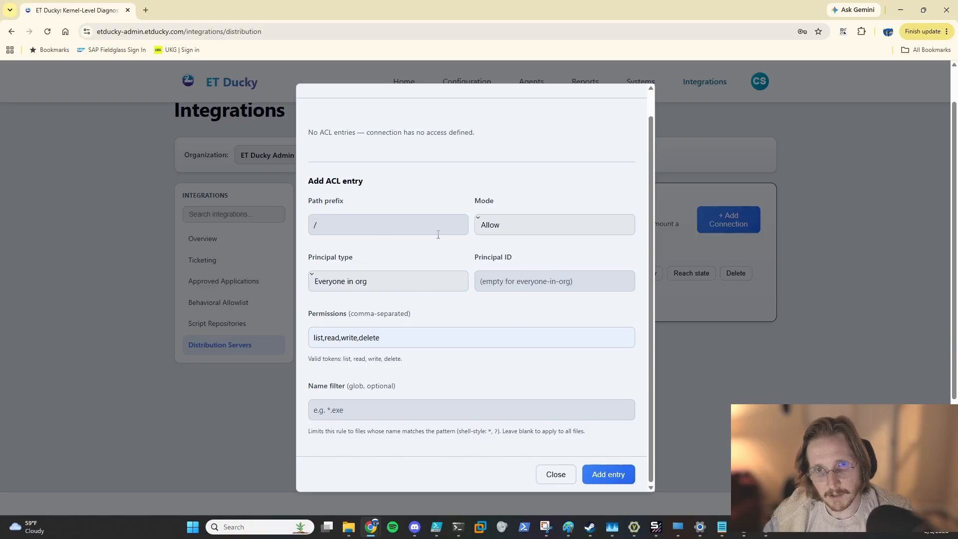
click(512, 284)
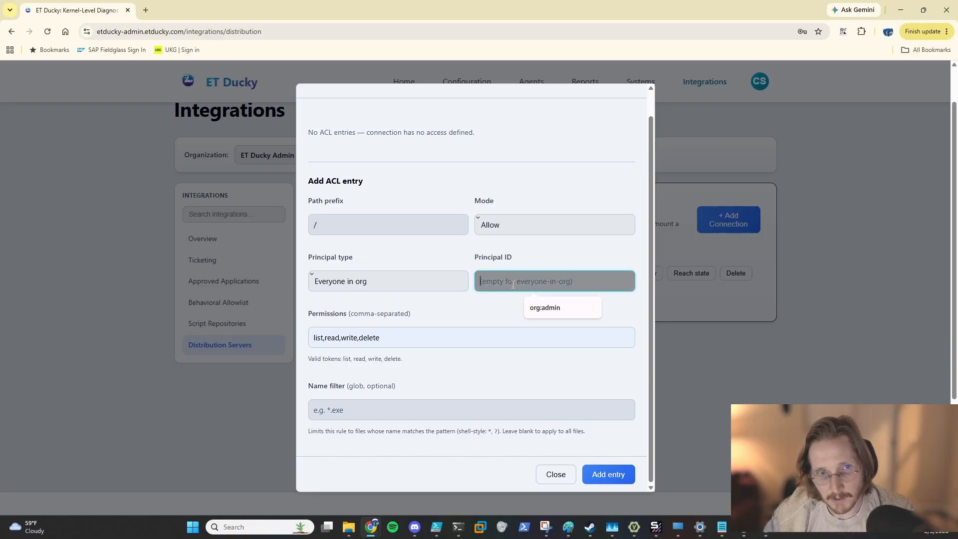
click(500, 322)
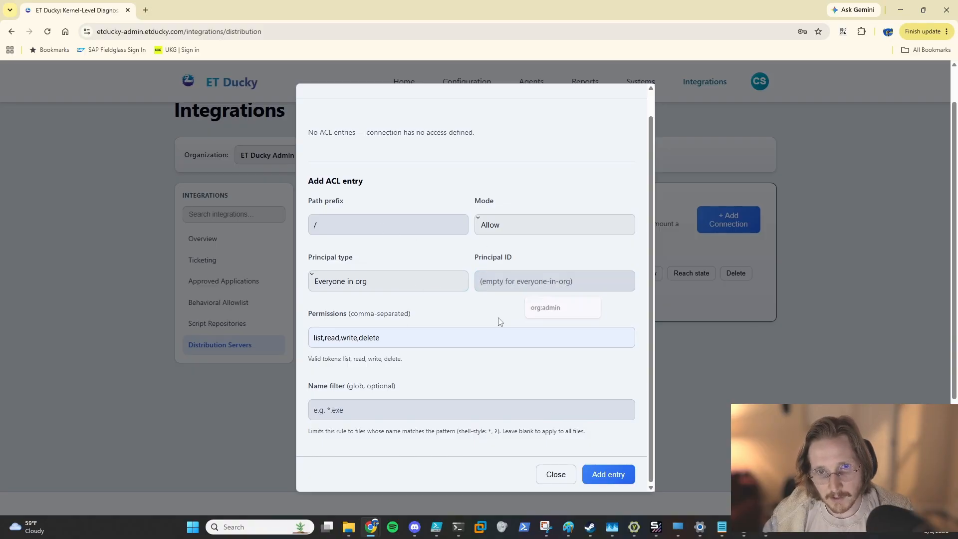
click(609, 477)
click(556, 473)
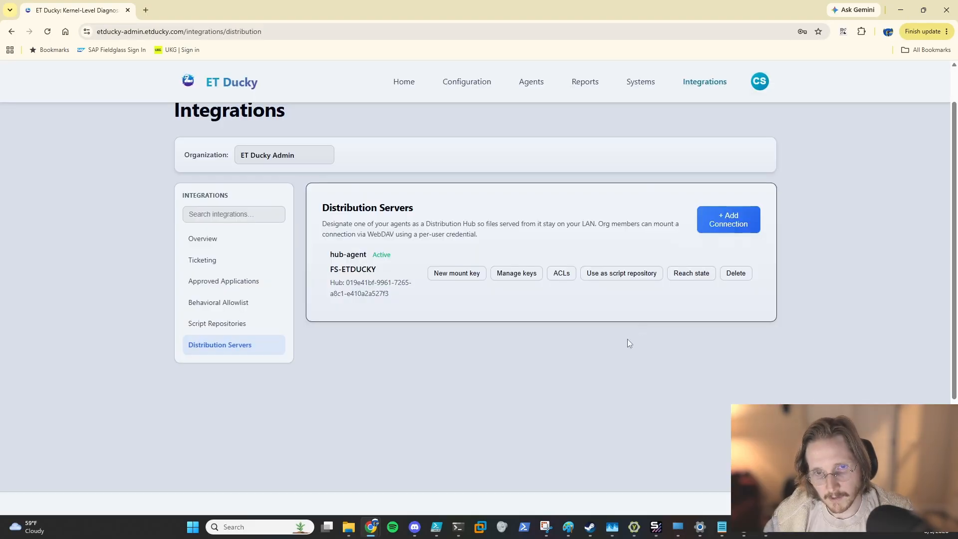
Step: Create a new mount key for the FS-ETDUCKY connection with the label d
click(515, 276)
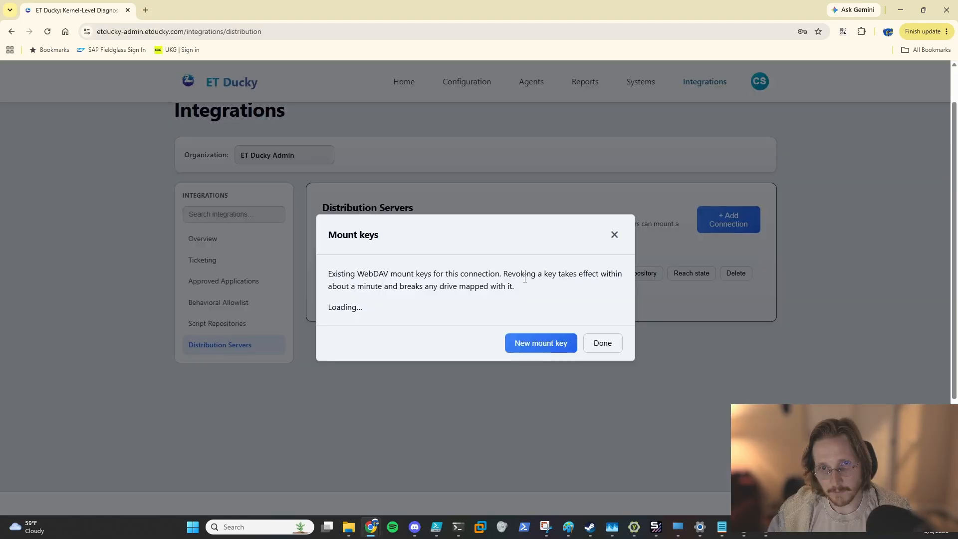
click(533, 346)
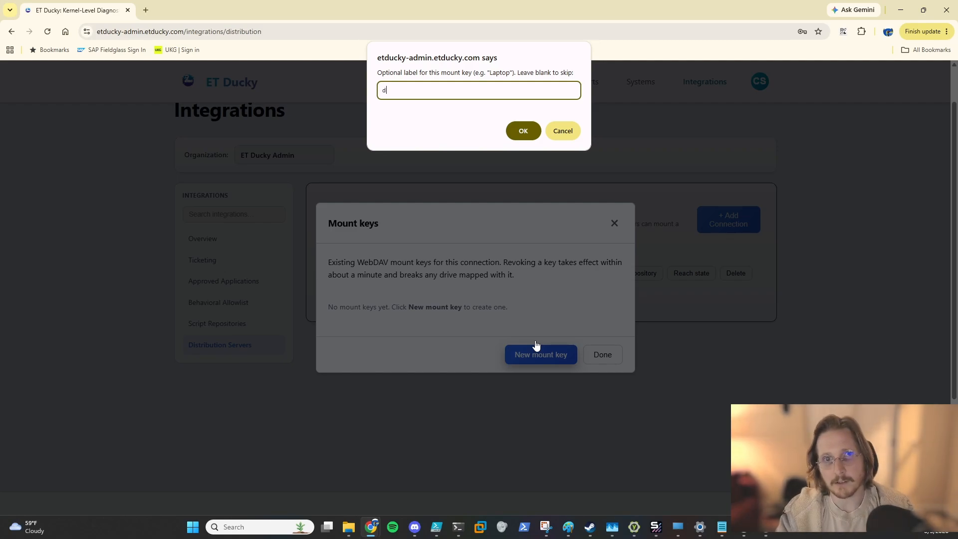
key(Return)
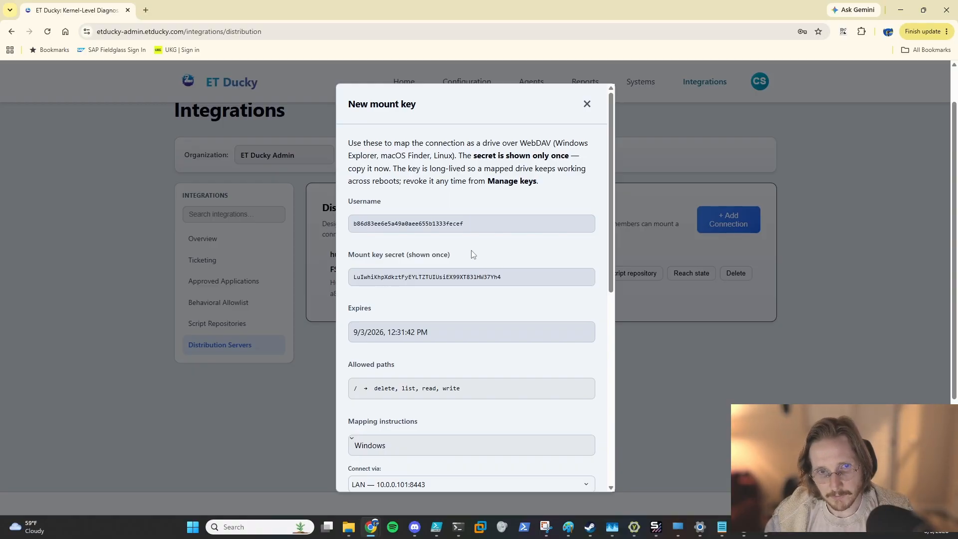
Step: Review the new mount key's details and download the hub certificate (.crt)
click(526, 282)
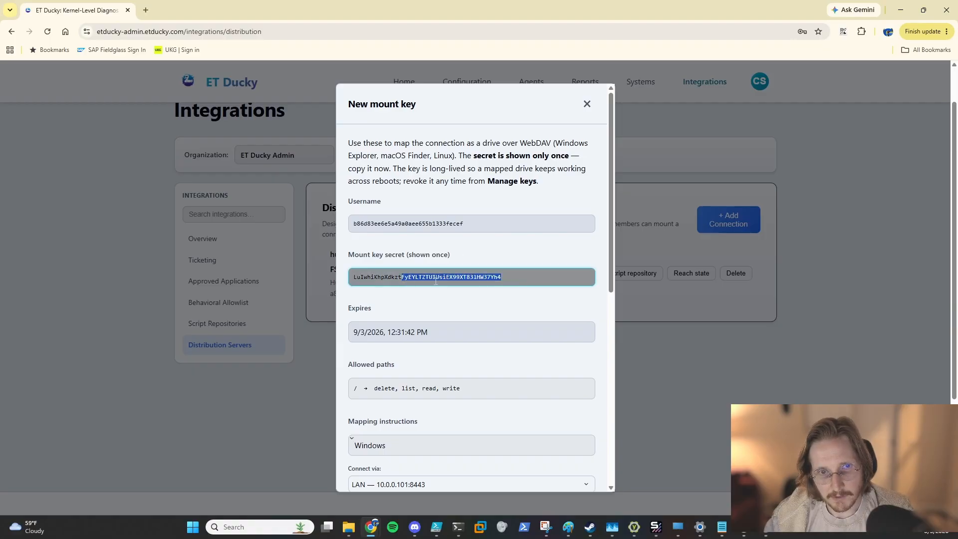
scroll(474, 259, down, 1)
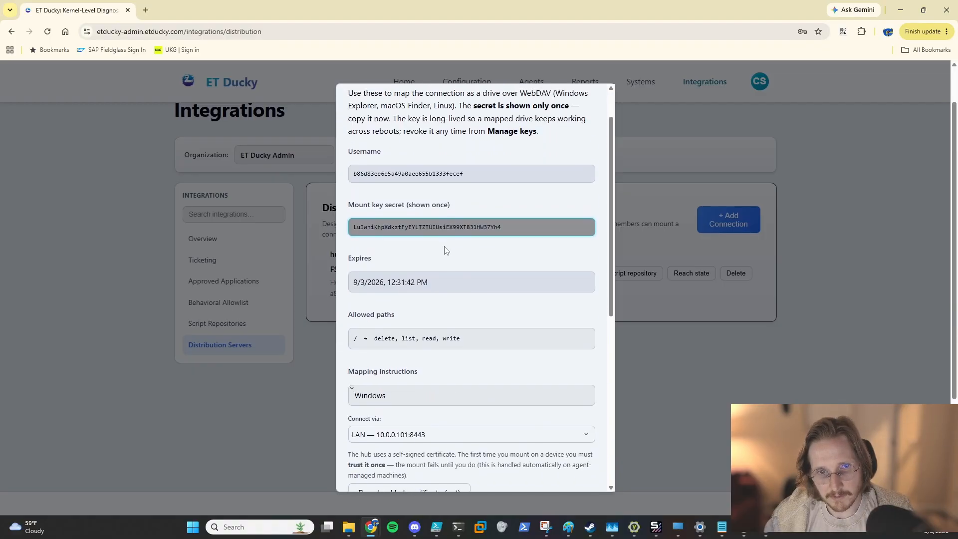
scroll(445, 250, down, 4)
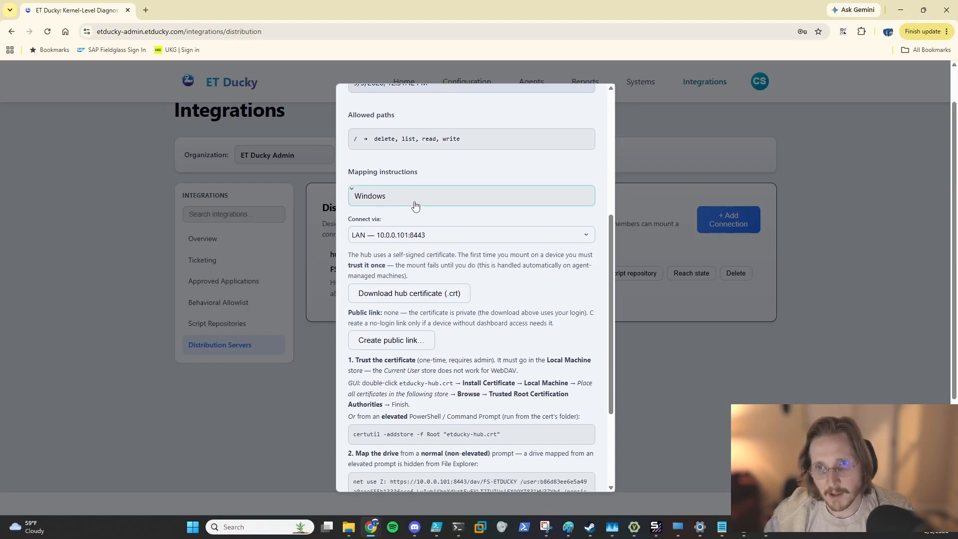
scroll(508, 263, up, 7)
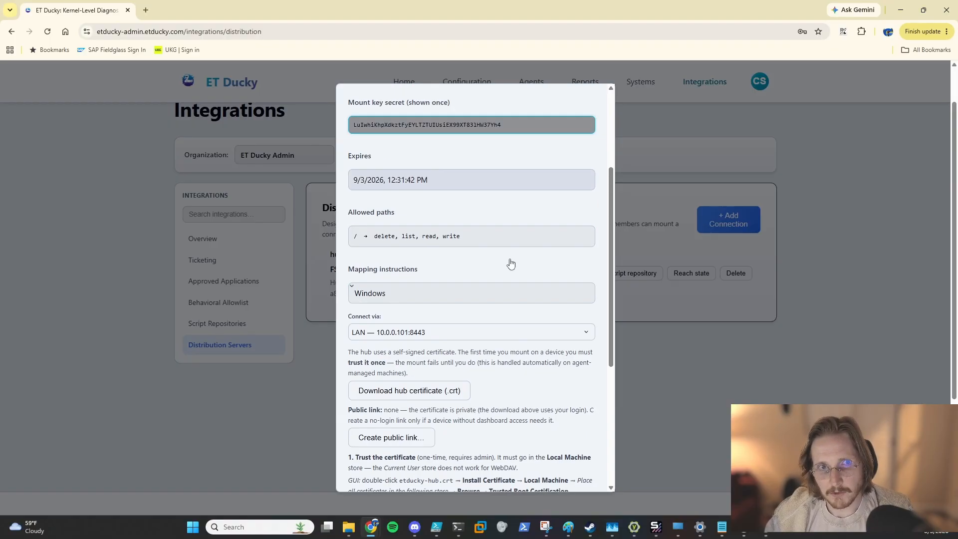
scroll(502, 280, down, 6)
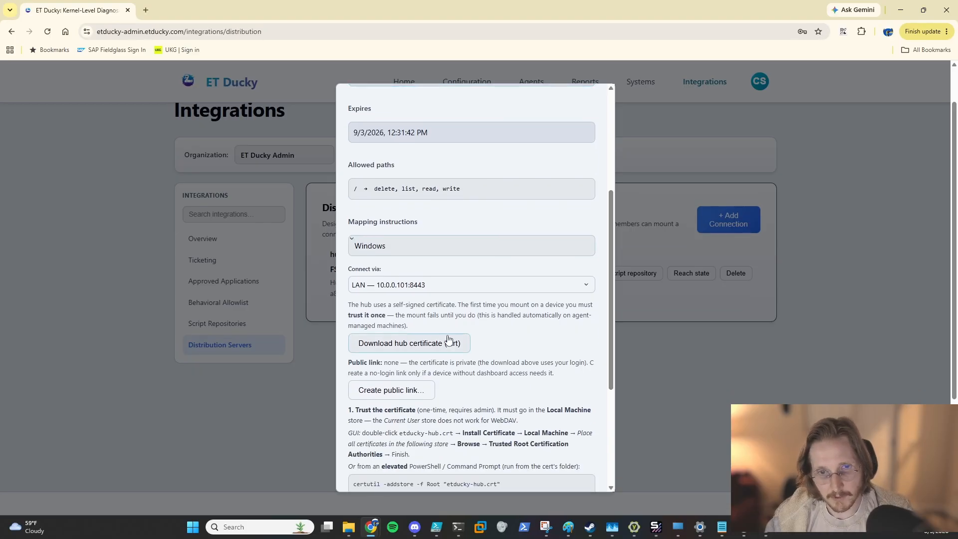
click(448, 354)
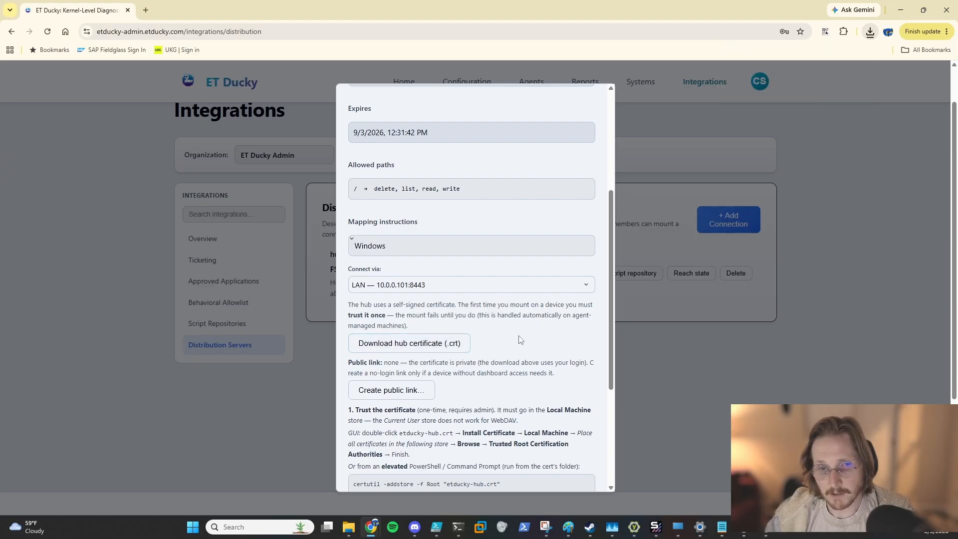
Step: Copy the certutil -addstore -f Root command from the certificate trust instructions
scroll(518, 356, down, 1)
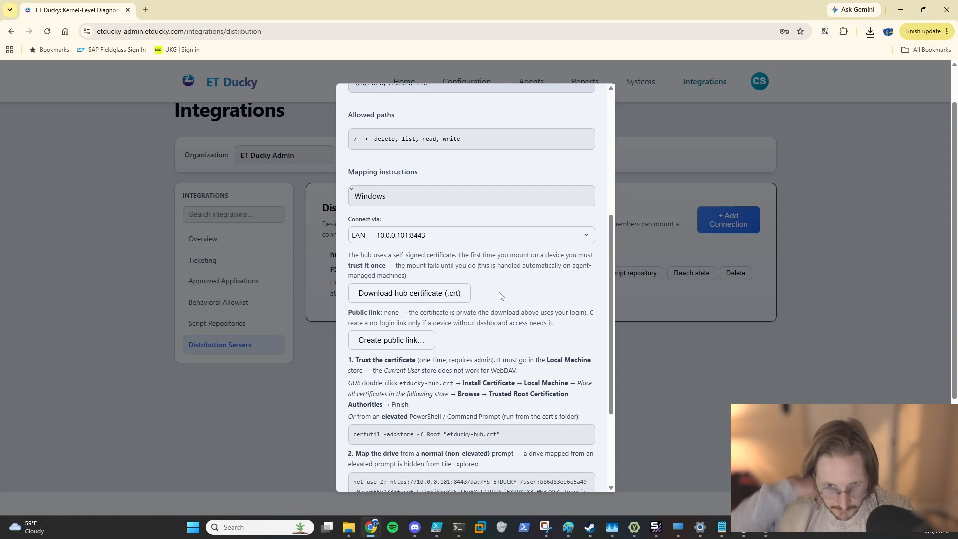
scroll(427, 329, down, 2)
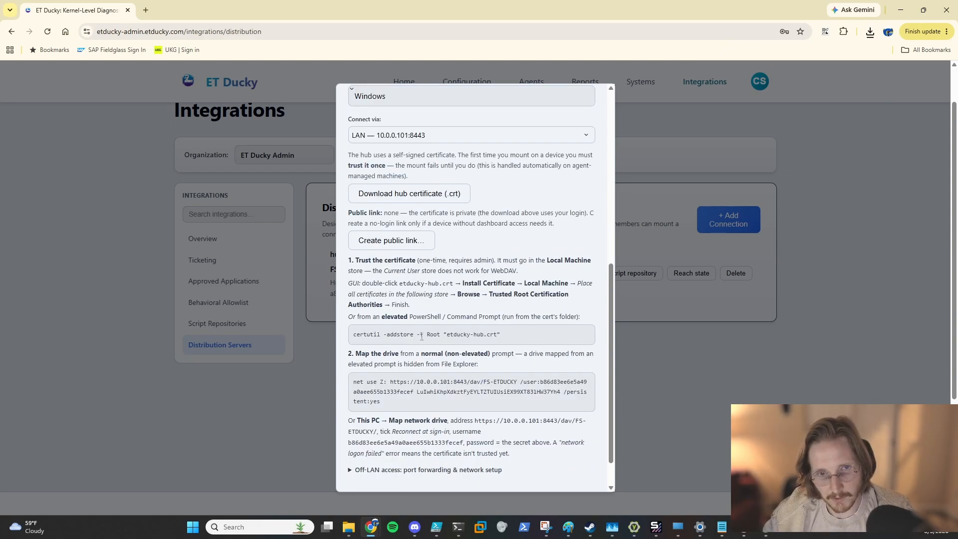
triple_click(421, 337)
key(super+c)
Step: Copy the path of the downloaded etducky-hub-FS-ETDUCKY (2).crt certificate from Downloads and close File Explorer
key(super+e)
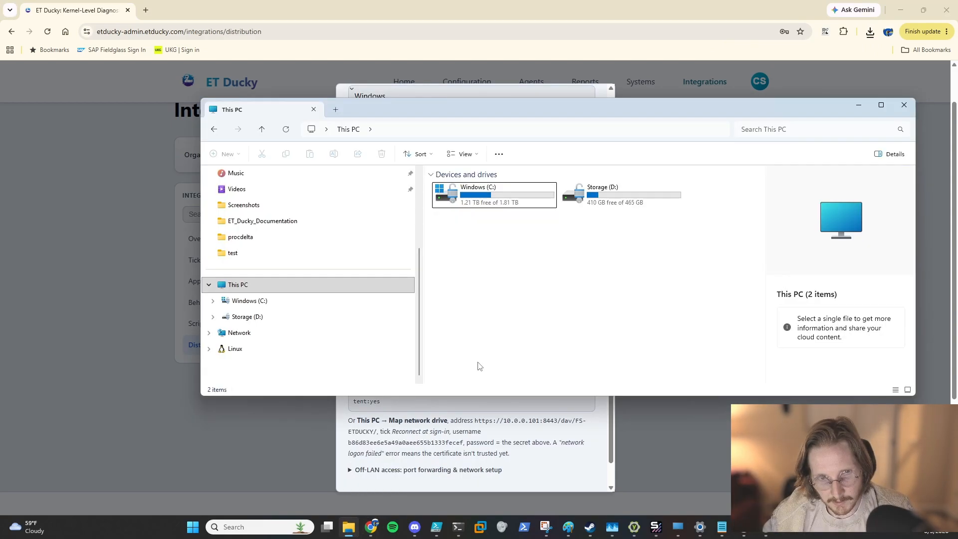
scroll(264, 260, up, 3)
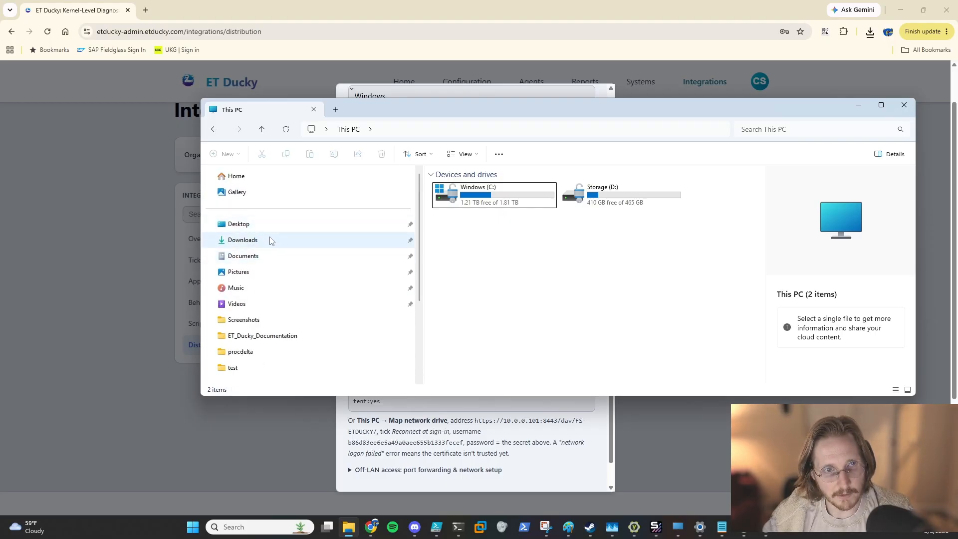
click(270, 241)
click(492, 202)
right_click(489, 210)
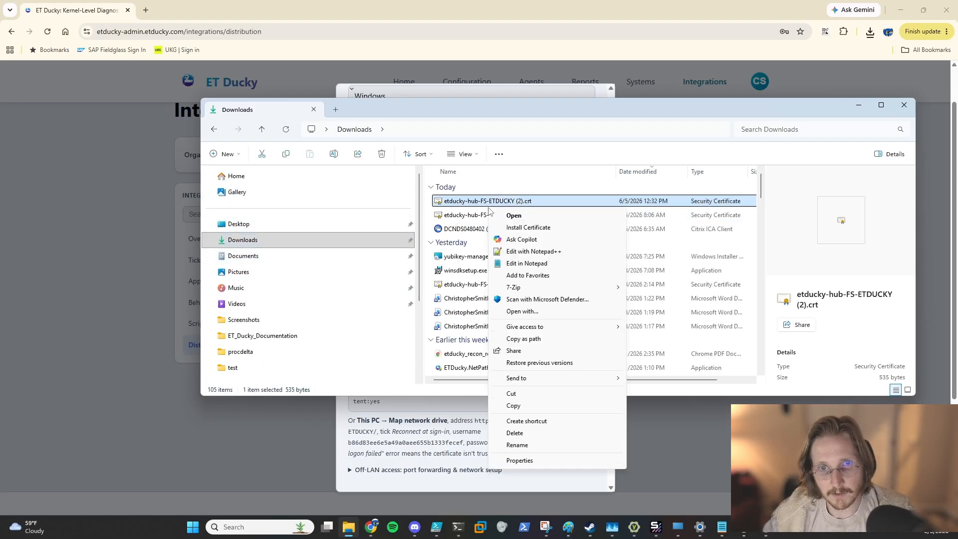
click(524, 339)
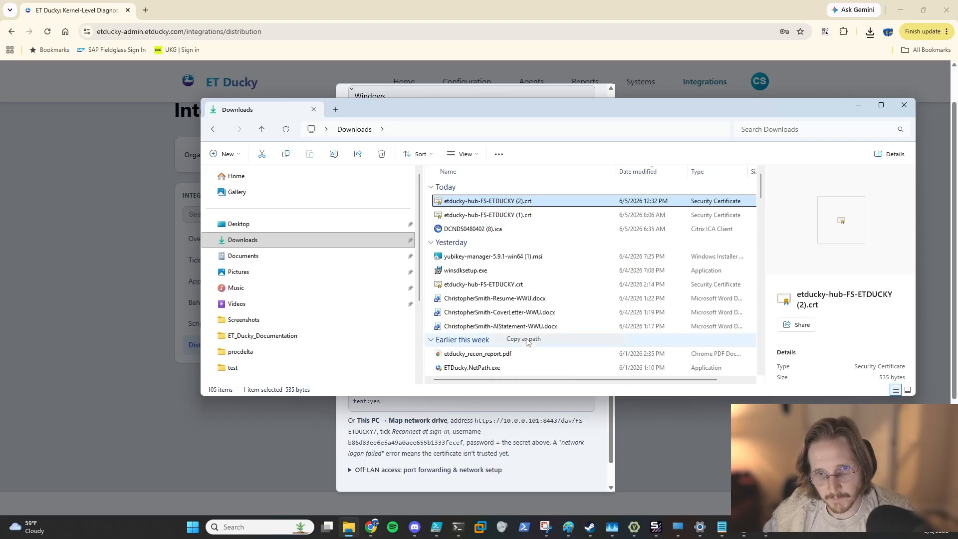
click(858, 105)
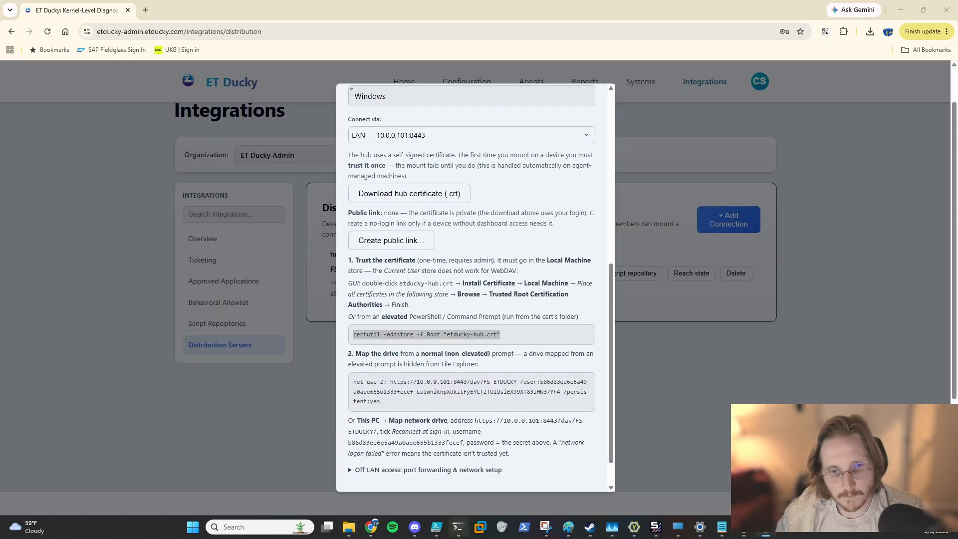
Step: Open Windows PowerShell from the Terminal as administrator
right_click(453, 529)
right_click(464, 468)
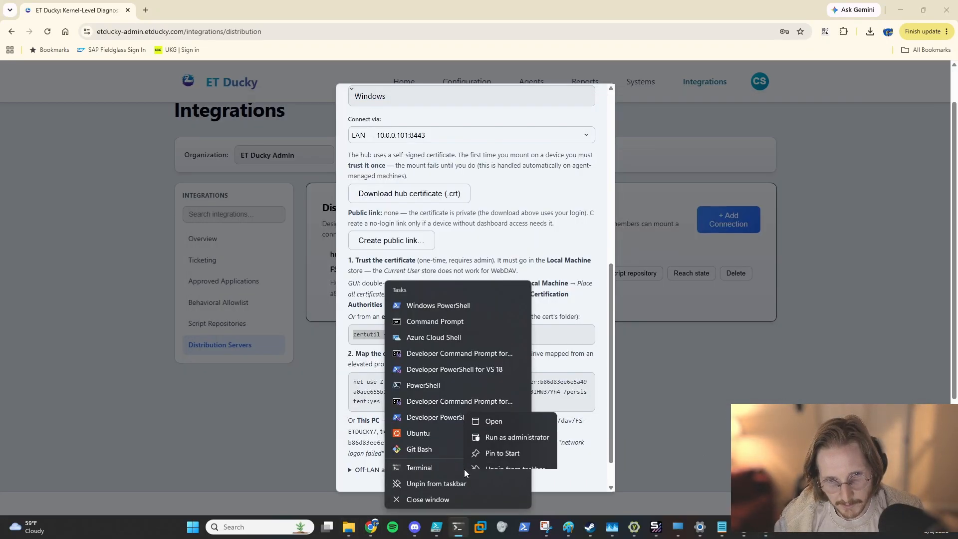
click(522, 428)
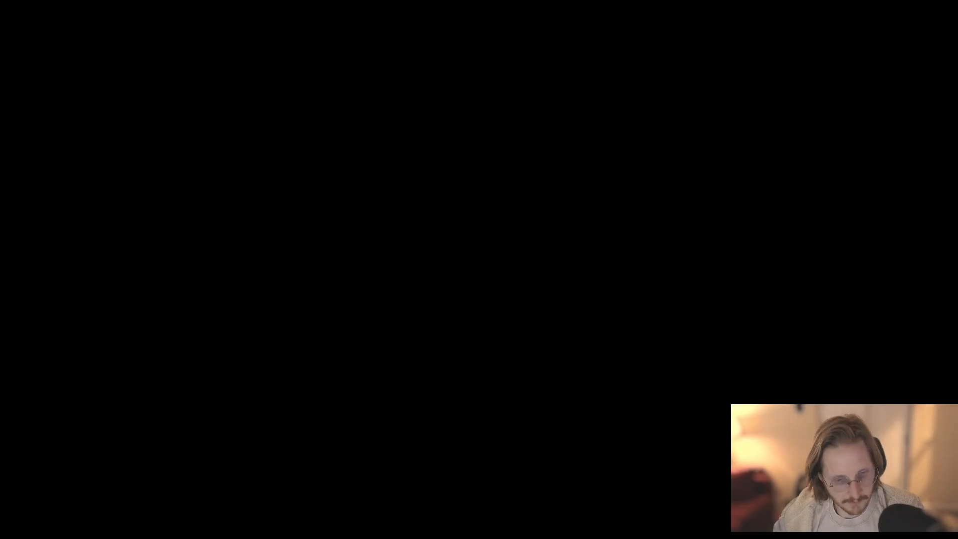
key(alt+y)
Step: Paste the certutil -addstore -f Root "etducky-hub.crt" command into PowerShell from the clipboard history
key(super+v)
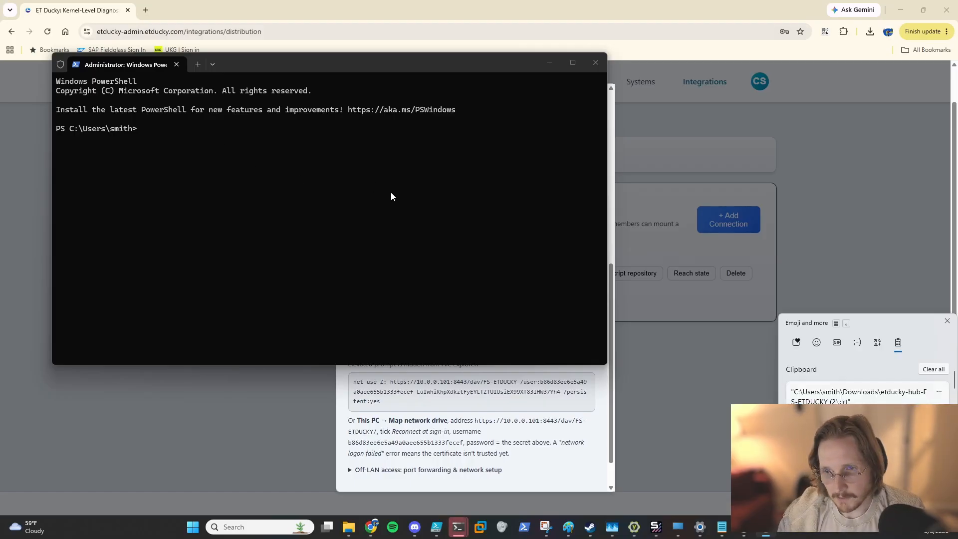
key(Escape)
key(super+v)
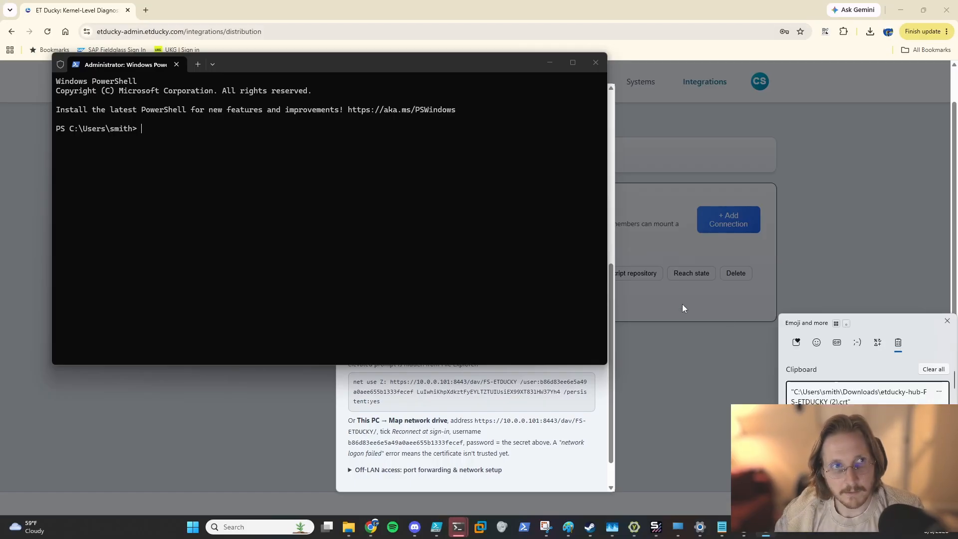
click(805, 394)
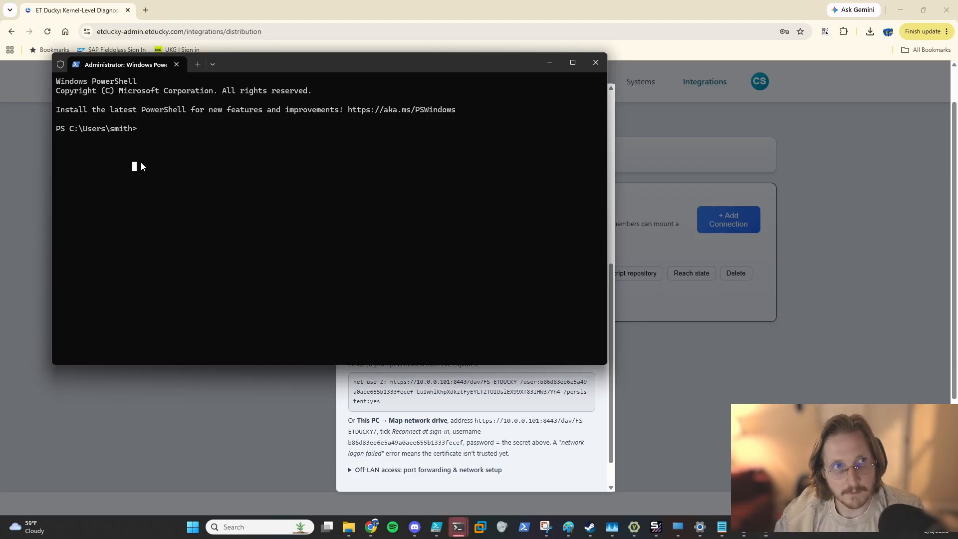
key(super+v)
click(194, 263)
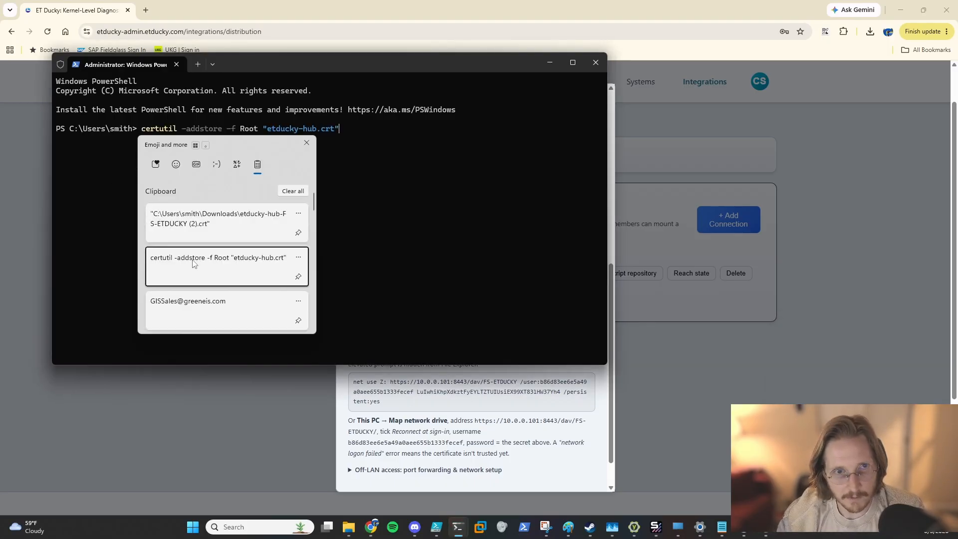
Step: Replace the certificate name with the copied Downloads certificate path and run the certutil command
key(BackSpace)
key(BackSpace)
key(BackSpace)
key(BackSpace)
key(BackSpace)
key(BackSpace)
key(BackSpace)
key(BackSpace)
key(BackSpace)
key(BackSpace)
key(BackSpace)
key(BackSpace)
key(BackSpace)
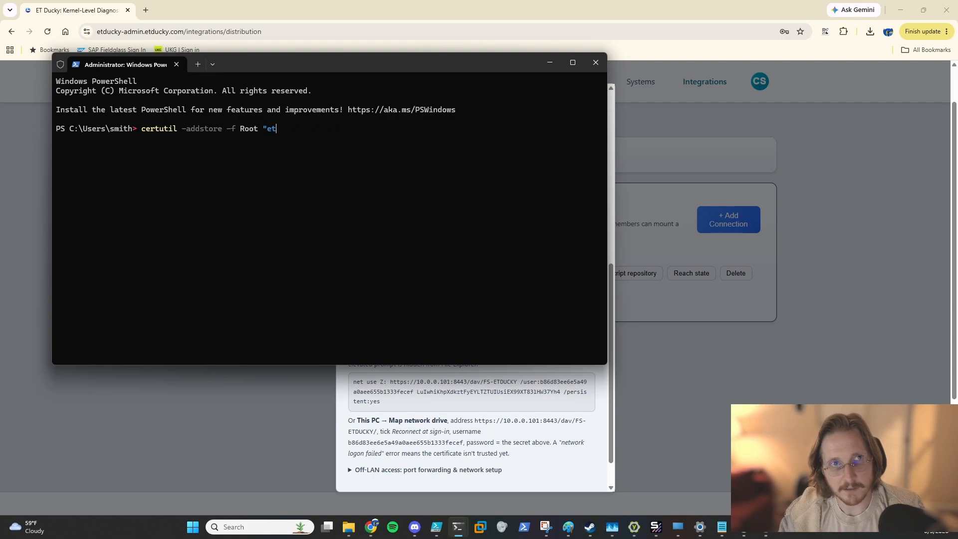
key(super+v)
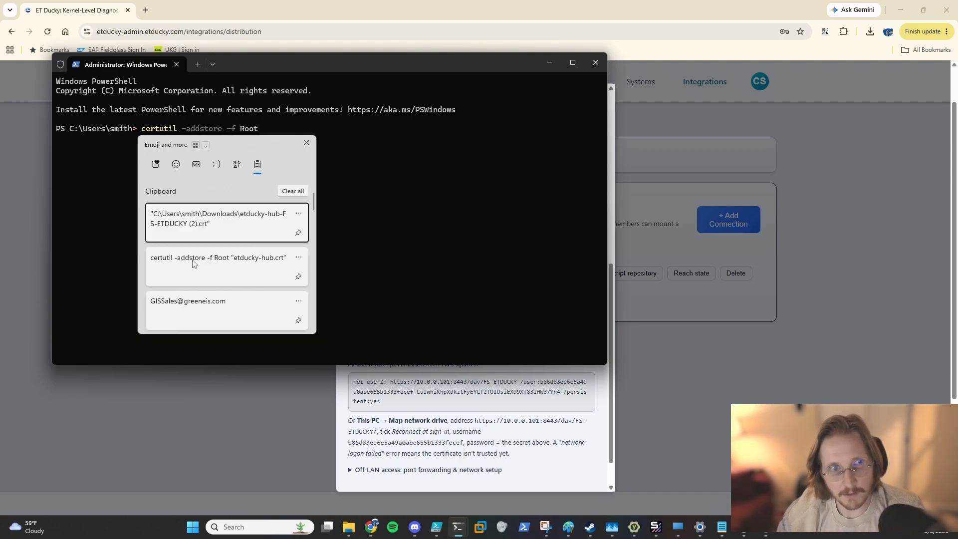
key(Return)
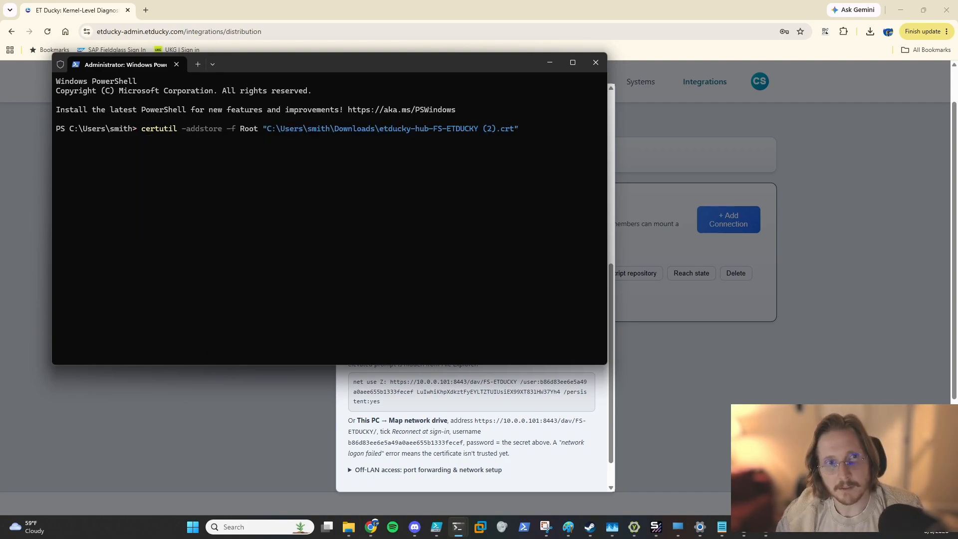
key(Return)
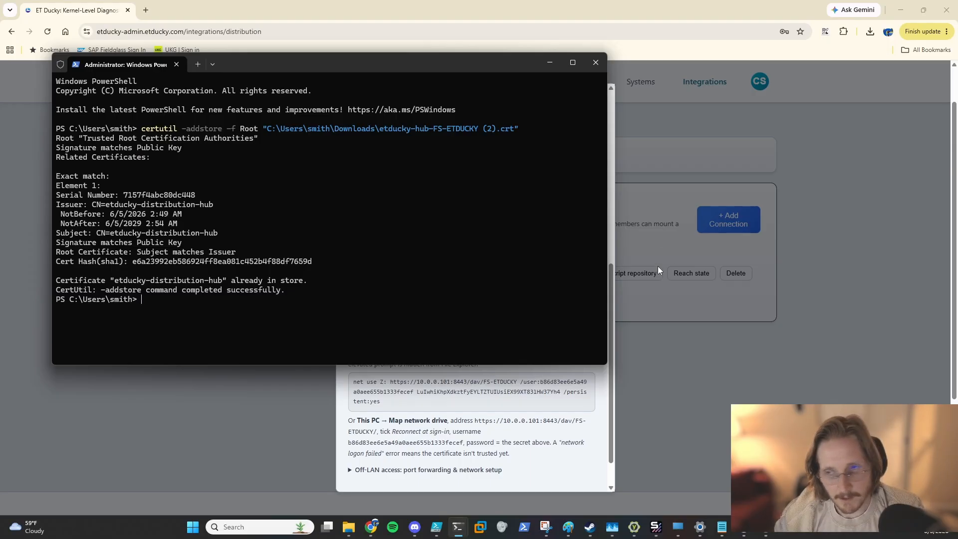
Step: Select and copy the net use Z: drive-mapping command shown in the connection dialog
click(516, 425)
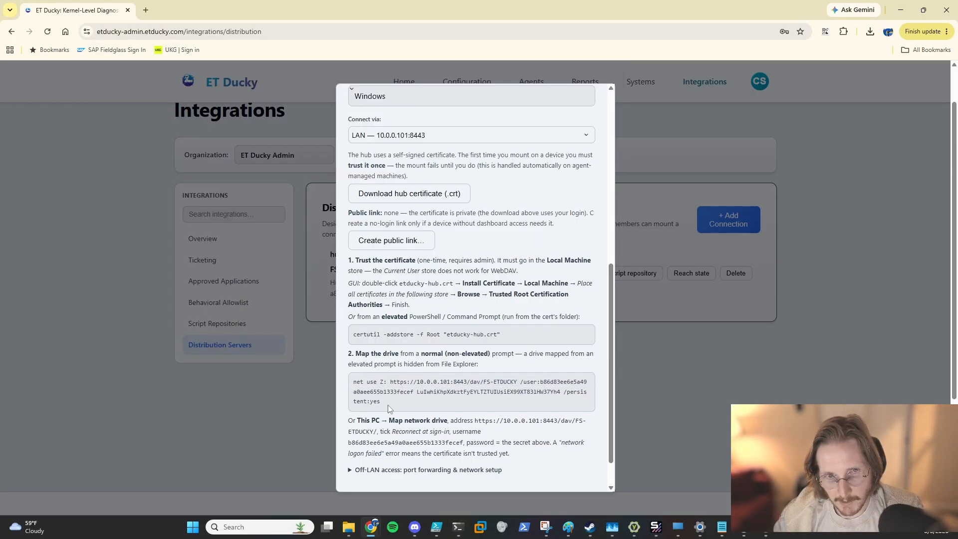
drag(389, 405, 354, 382)
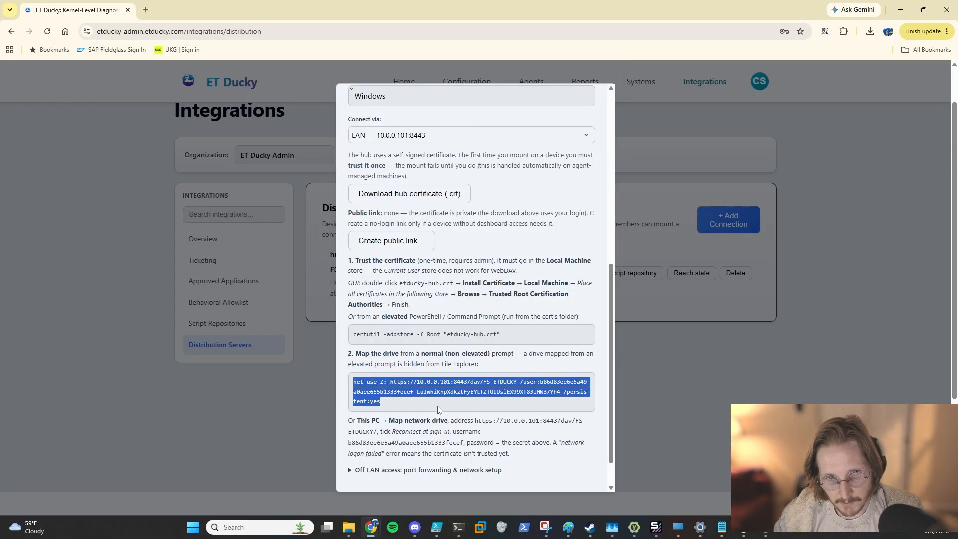
mouse_move(458, 526)
click(511, 422)
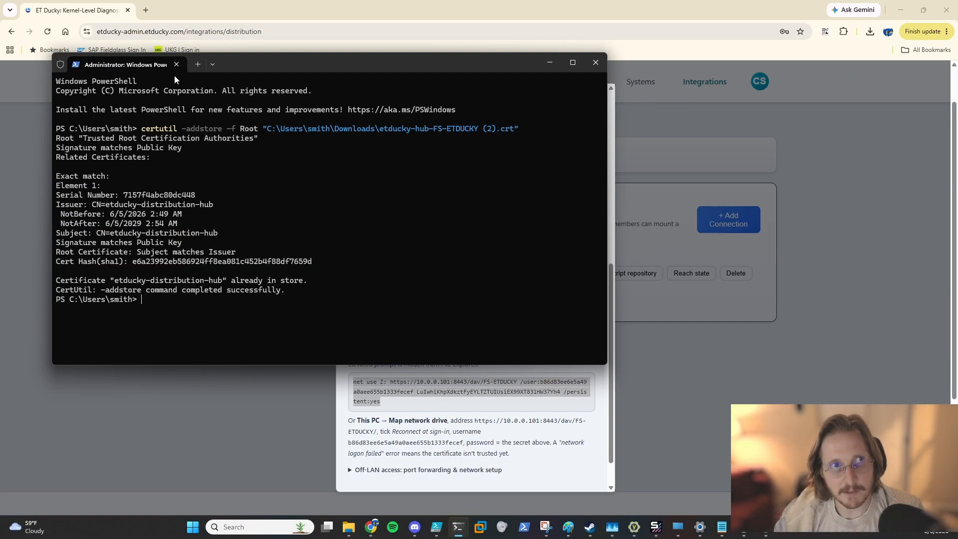
Step: Close the administrator PowerShell and run the copied net use Z: command, with the mount key credentials, in a regular PowerShell tab
drag(174, 74, 351, 134)
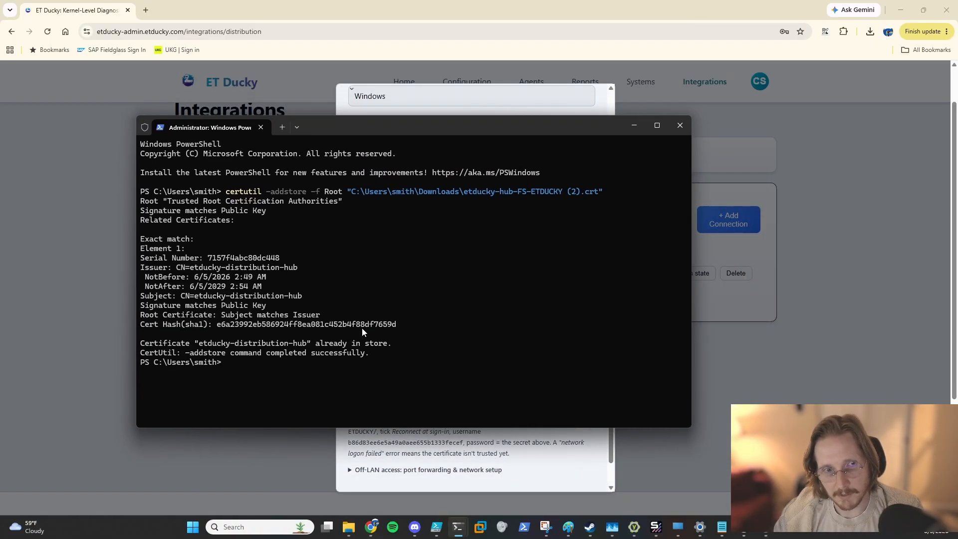
click(677, 131)
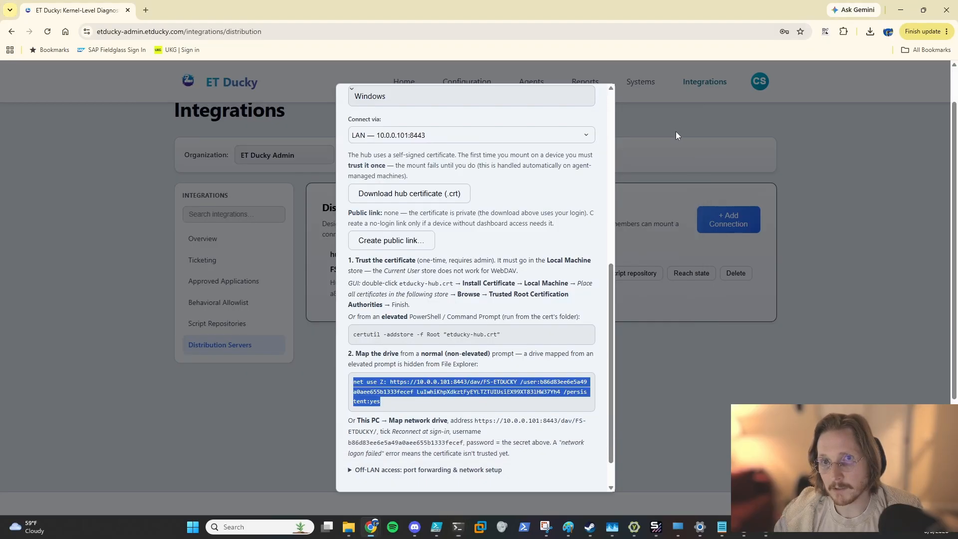
click(459, 529)
key(ctrl+v)
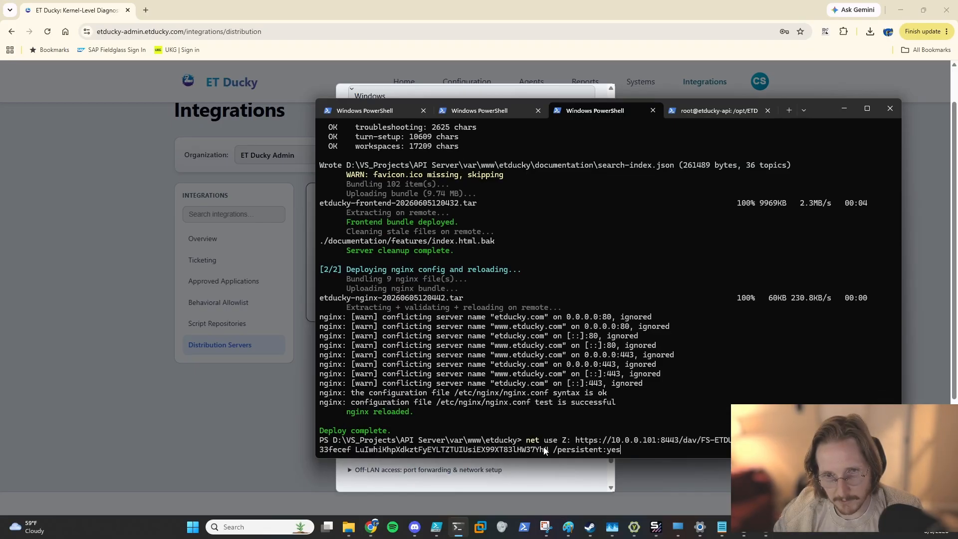
key(Return)
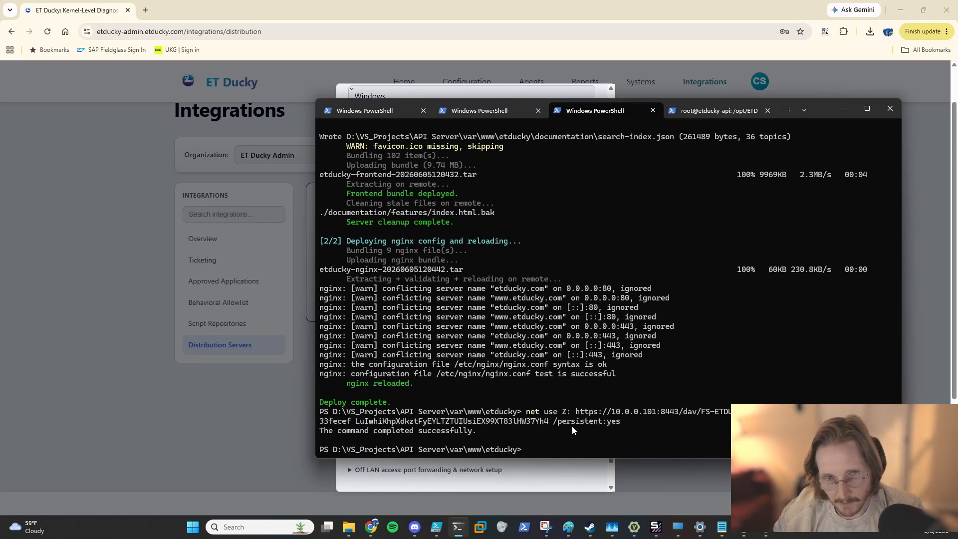
Step: Open the mapped FS-ETDUCKY Z: drive in File Explorer
click(348, 526)
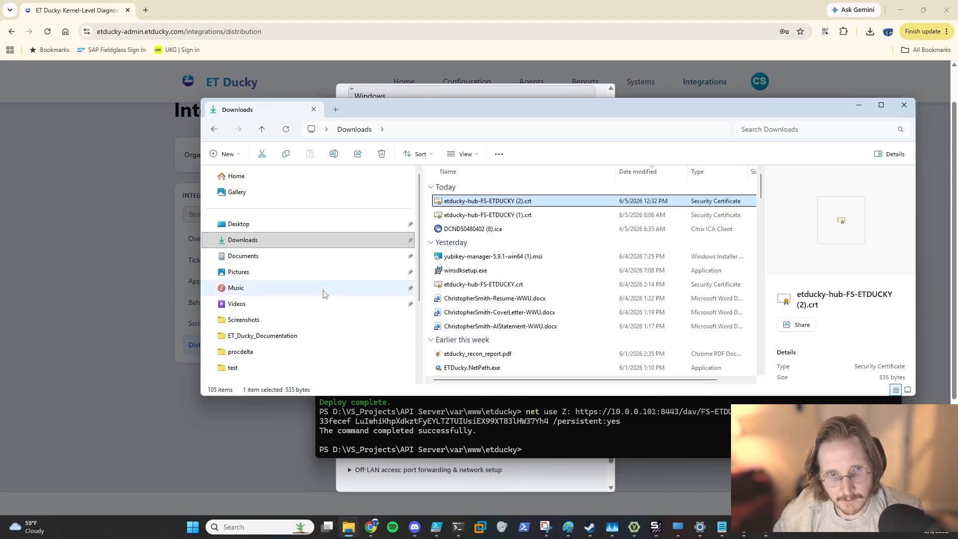
scroll(323, 294, down, 3)
click(318, 316)
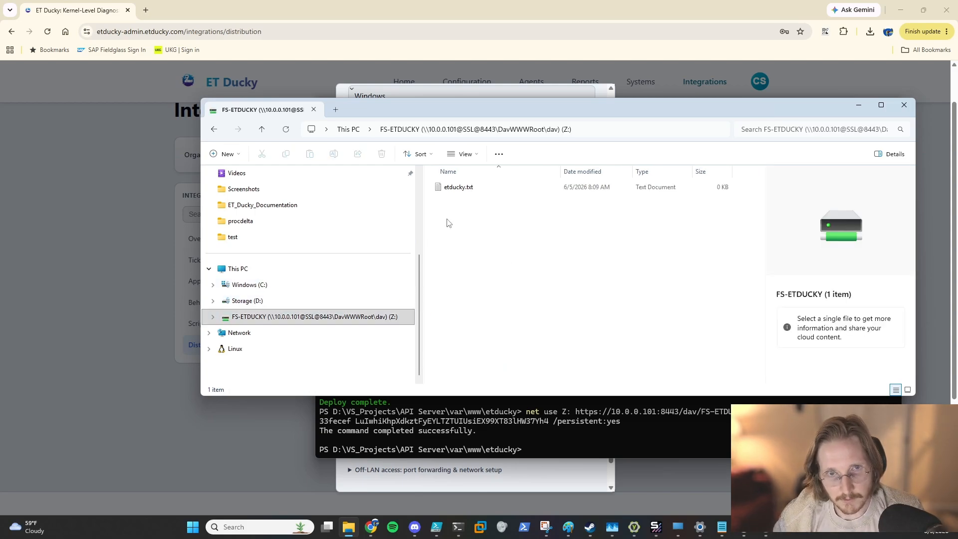
Step: Delete the etducky.txt file from the FS-ETDUCKY drive
click(461, 189)
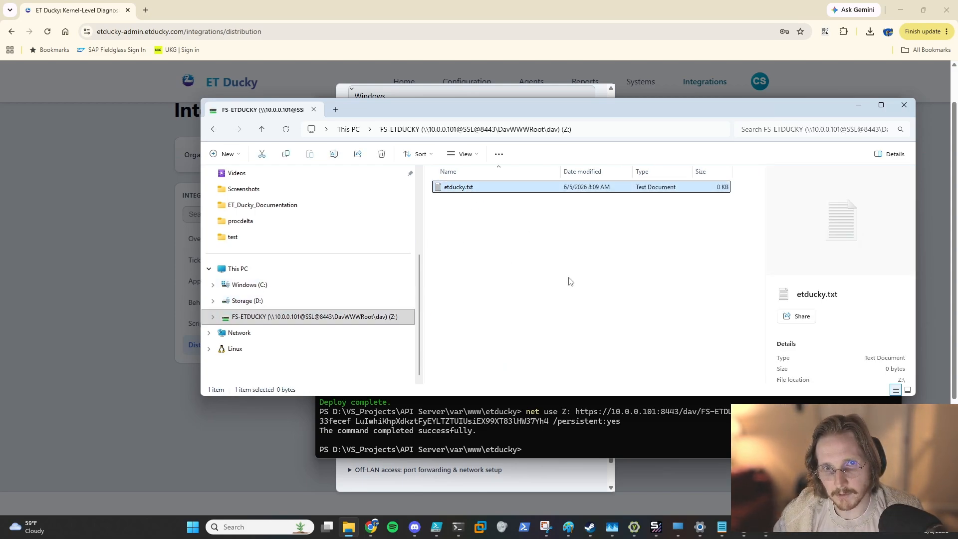
key(Delete)
key(Return)
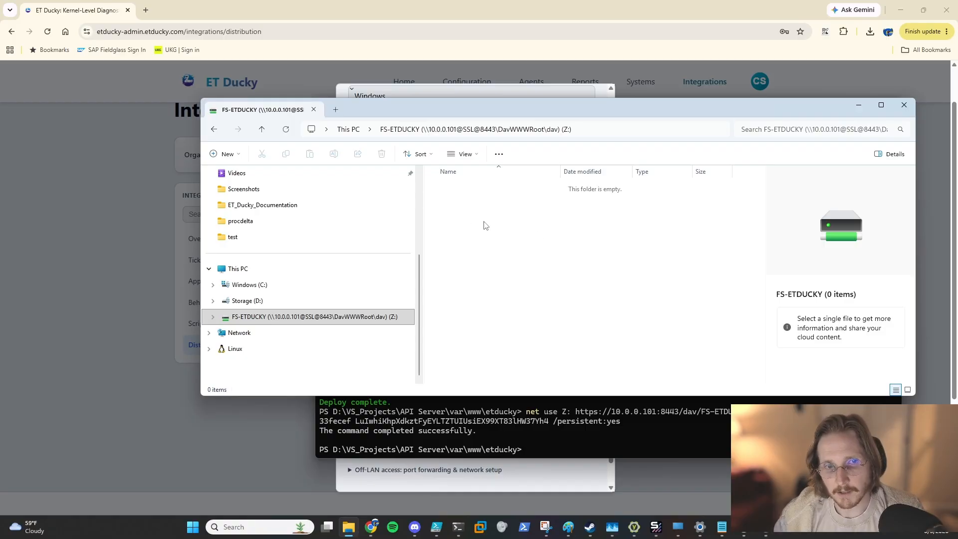
Step: Create a new text document named test on the FS-ETDUCKY drive
right_click(460, 226)
mouse_move(491, 305)
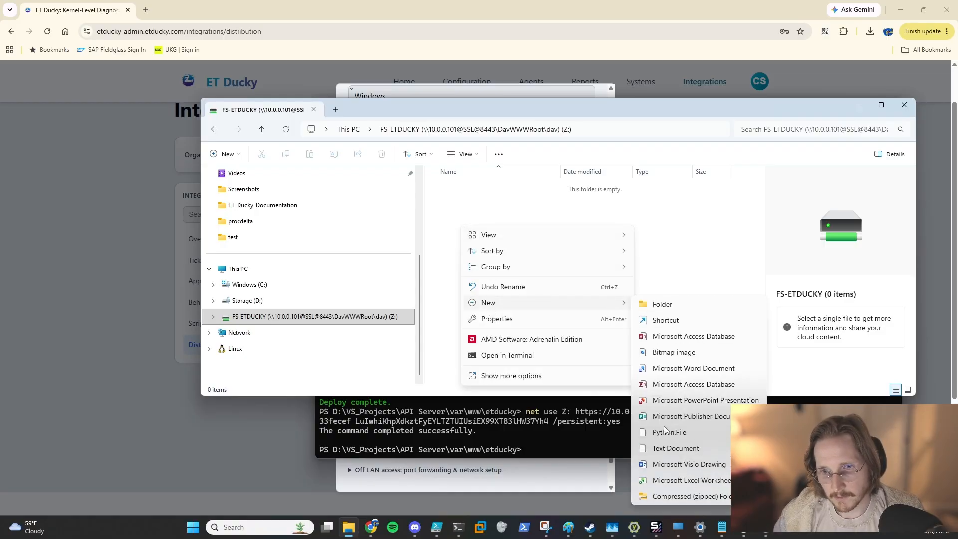
click(675, 448)
text(test.txt)
key(Return)
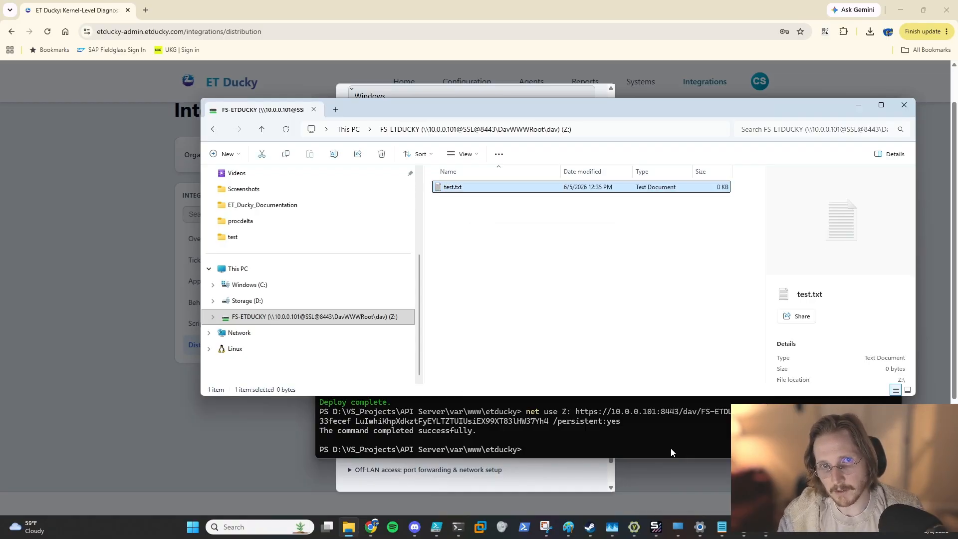
Step: Create a new folder on the FS-ETDUCKY drive
scroll(409, 282, up, 2)
right_click(484, 261)
mouse_move(513, 337)
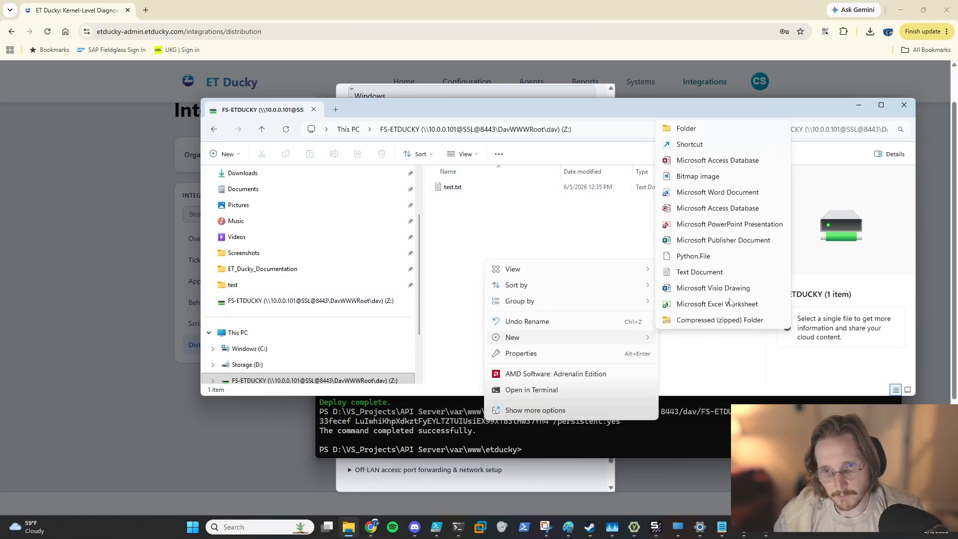
click(671, 129)
Step: Move test.txt into New folder and open that folder
click(459, 188)
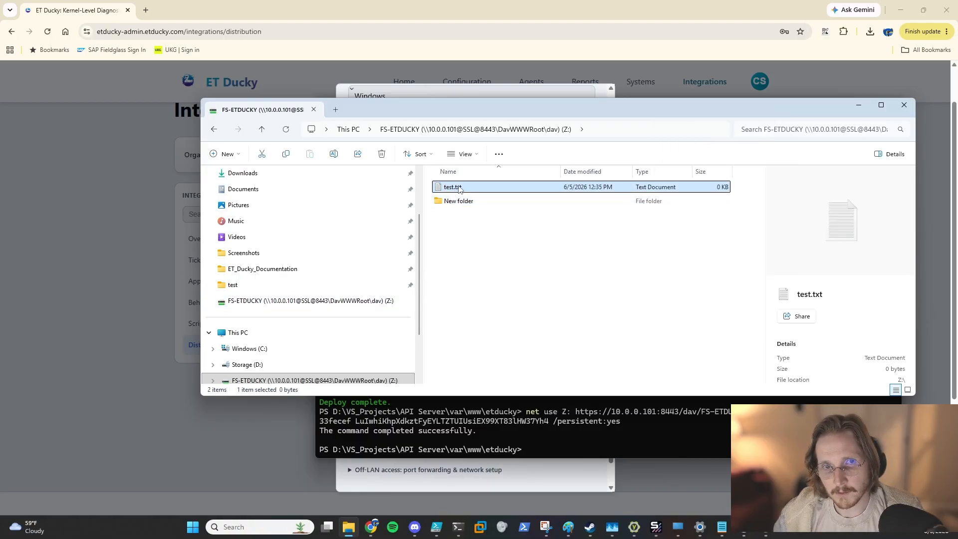
key(Delete)
click(507, 266)
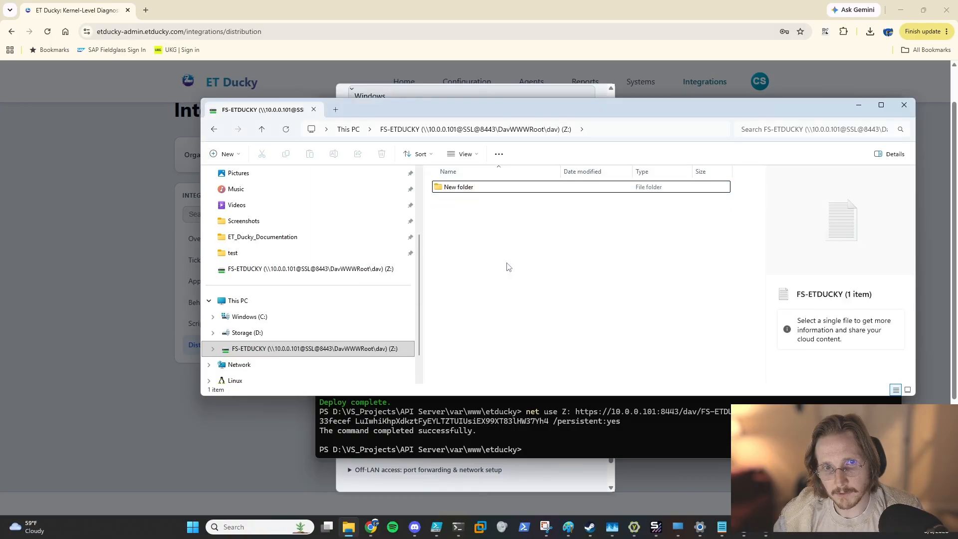
double_click(458, 187)
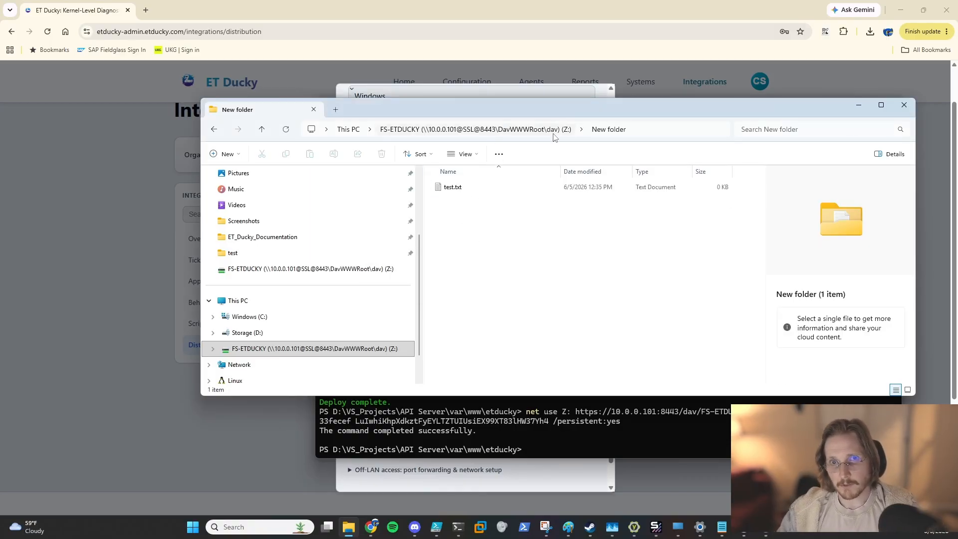
drag(598, 106, 556, 174)
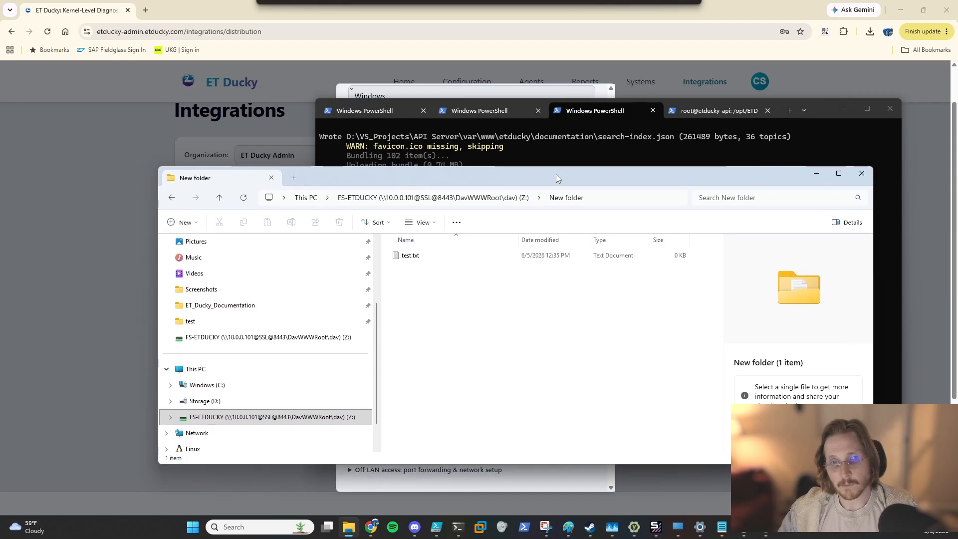
click(654, 156)
click(308, 178)
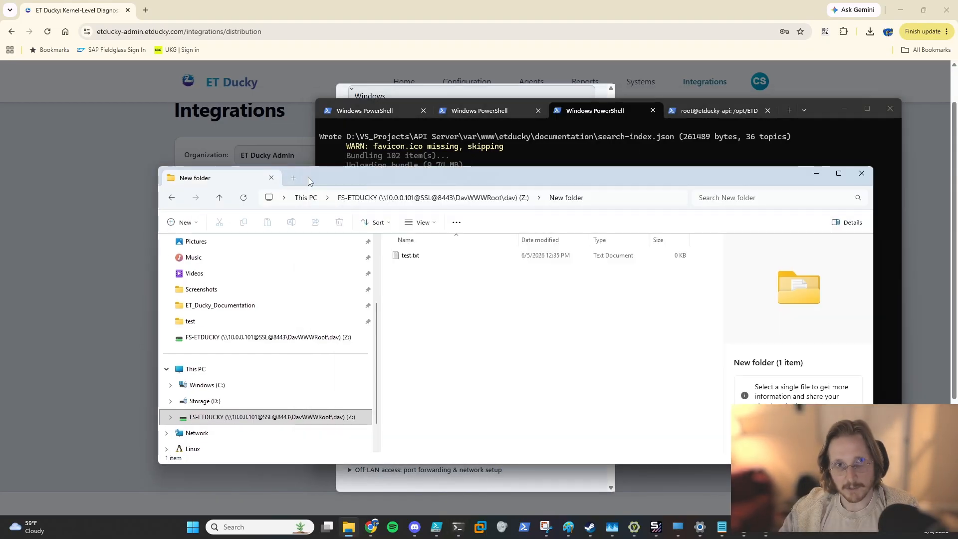
click(600, 152)
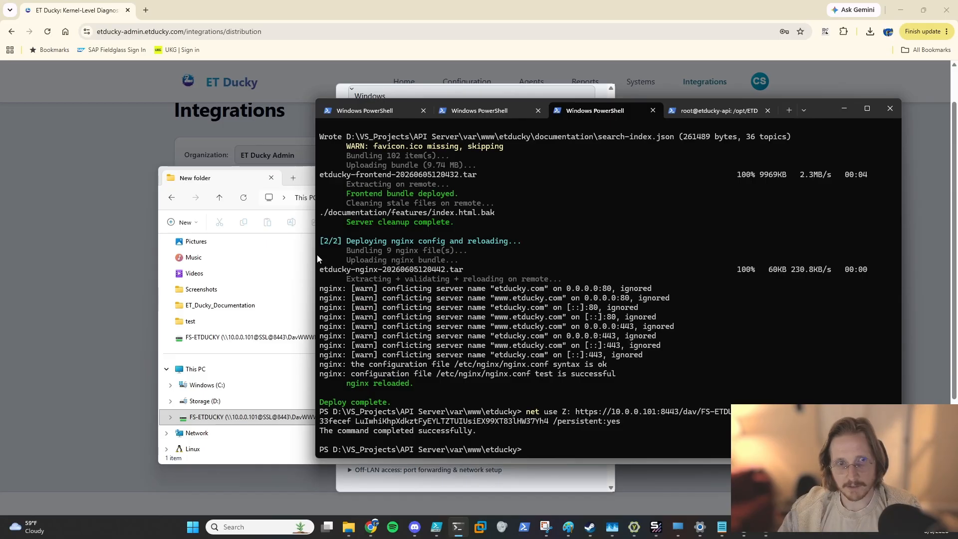
click(306, 179)
click(611, 116)
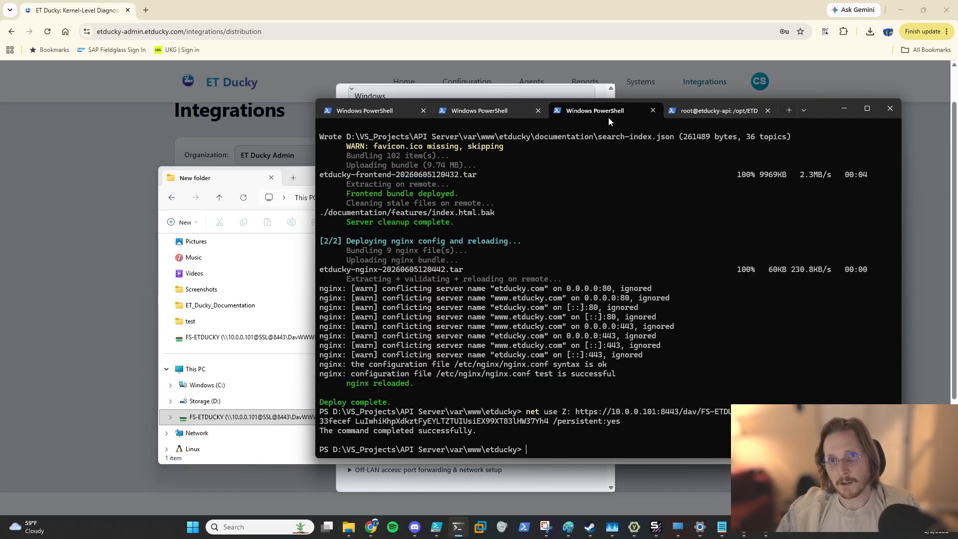
drag(825, 112, 809, 88)
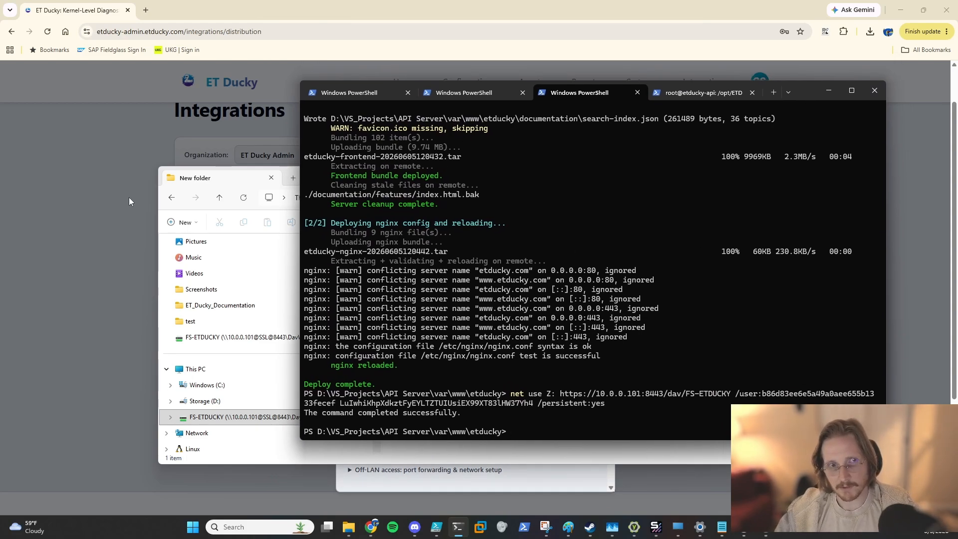
click(257, 182)
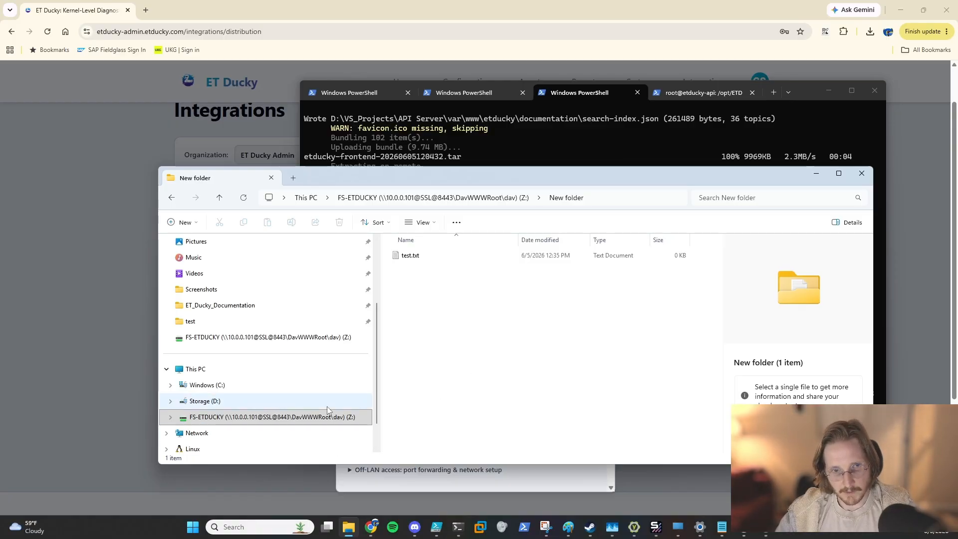
click(621, 121)
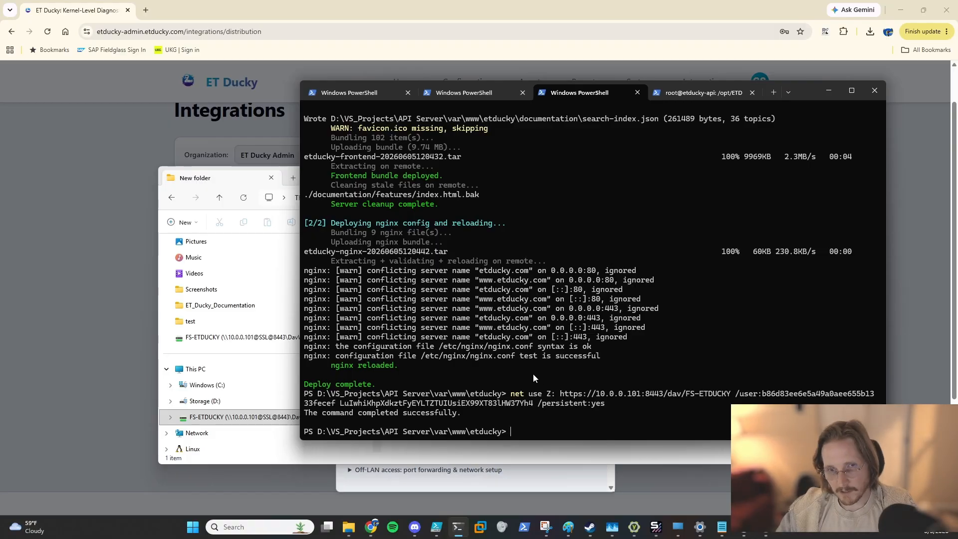